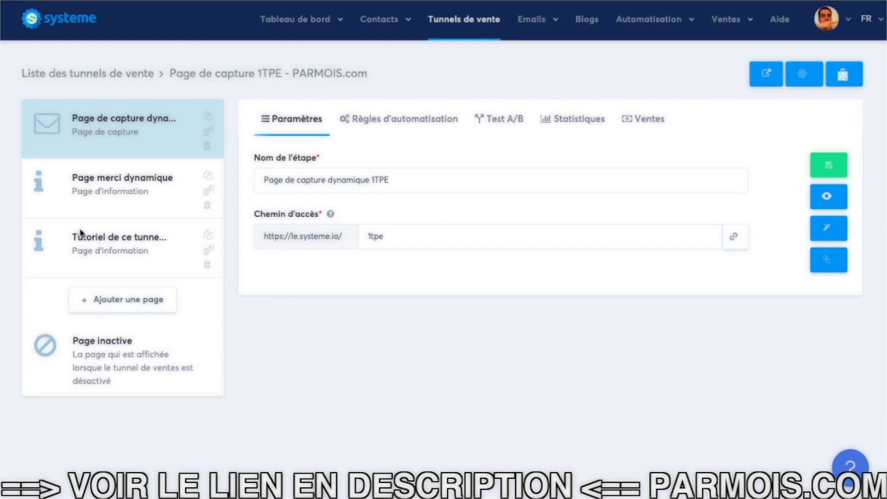
Step: Open the email sent by the opt-in automation rule of the "Page de capture dynamique 1TPE" step
{"action": "left_click", "coordinate": [122, 254]}
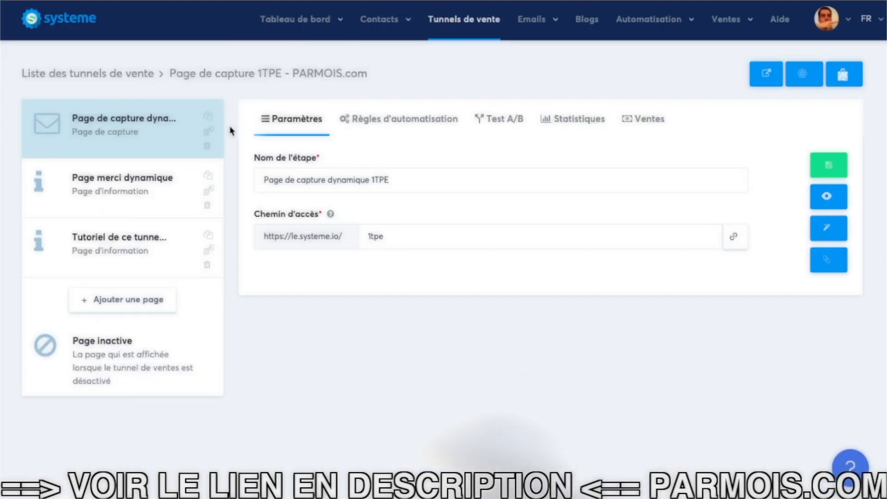
{"action": "left_click", "coordinate": [408, 123]}
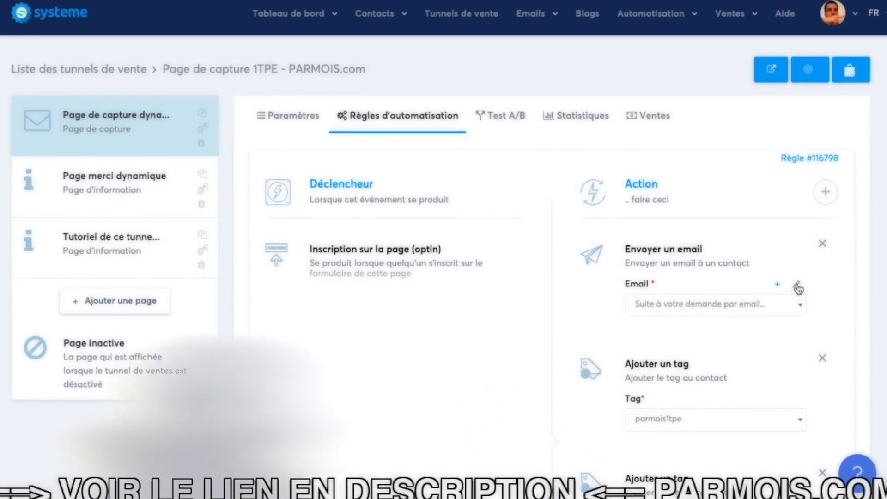
{"action": "left_click", "coordinate": [788, 284]}
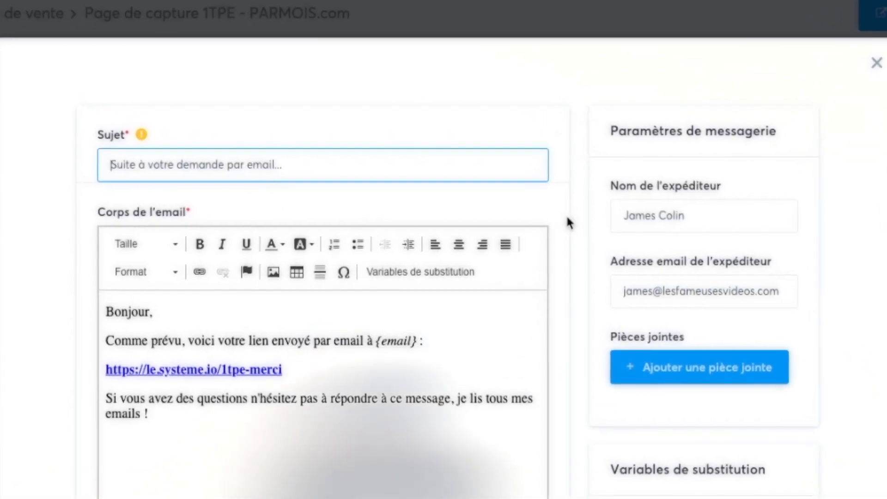
Step: Review the email's subject, body link, substitution variables and footer signature links, and close it without saving
{"action": "scroll", "coordinate": [564, 216], "scroll_direction": "down", "scroll_amount": 3}
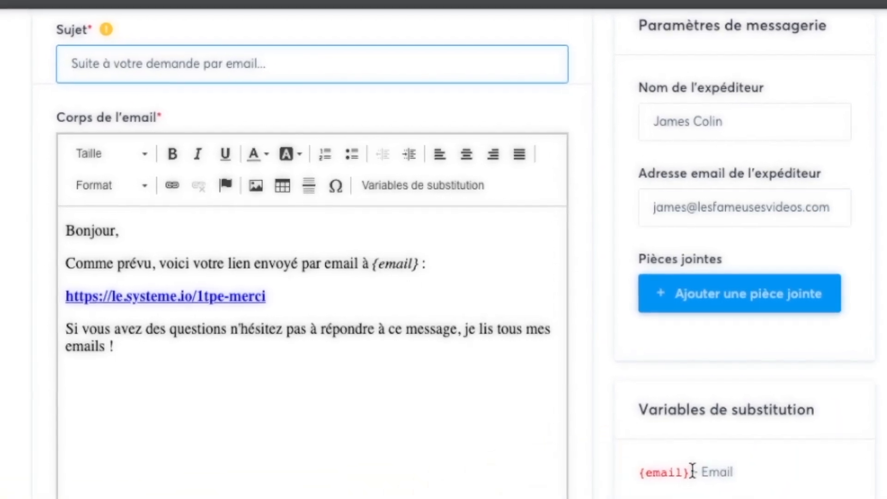
{"action": "scroll", "coordinate": [679, 472], "scroll_direction": "down", "scroll_amount": 1}
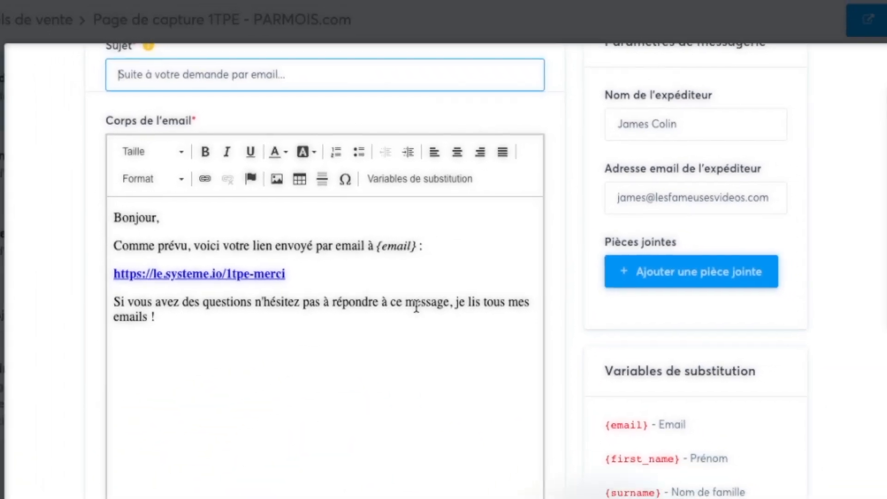
{"action": "scroll", "coordinate": [317, 309], "scroll_direction": "down", "scroll_amount": 10}
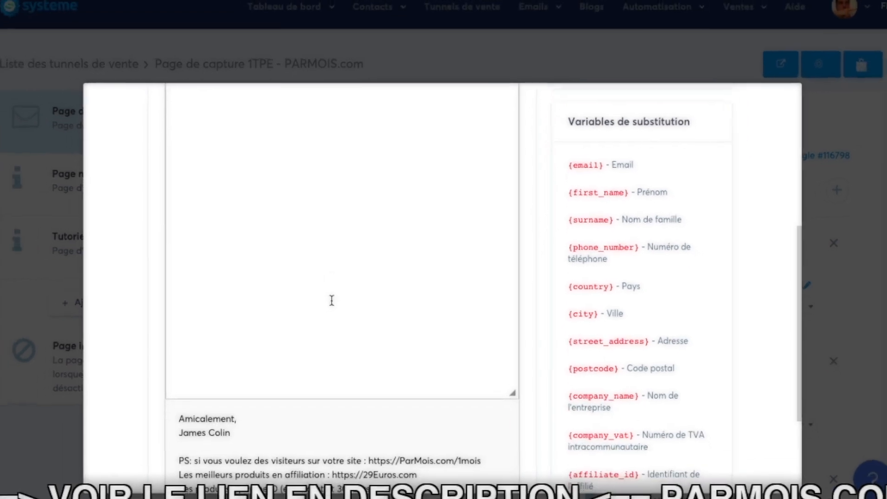
{"action": "scroll", "coordinate": [310, 355], "scroll_direction": "down", "scroll_amount": 1}
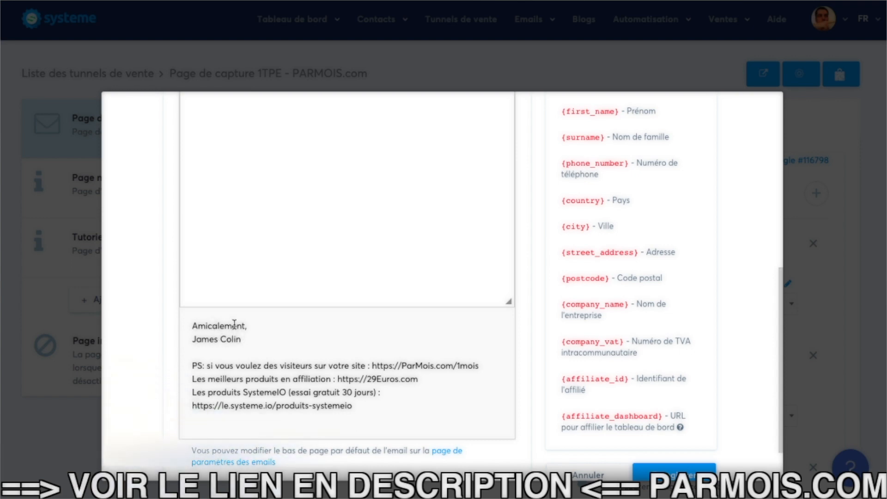
{"action": "scroll", "coordinate": [238, 328], "scroll_direction": "up", "scroll_amount": 5}
{"action": "scroll", "coordinate": [237, 323], "scroll_direction": "down", "scroll_amount": 5}
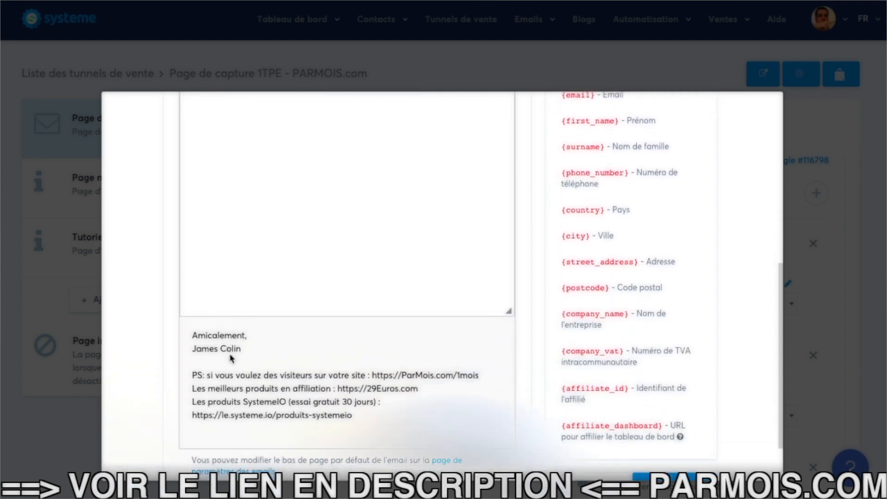
{"action": "scroll", "coordinate": [243, 349], "scroll_direction": "up", "scroll_amount": 5}
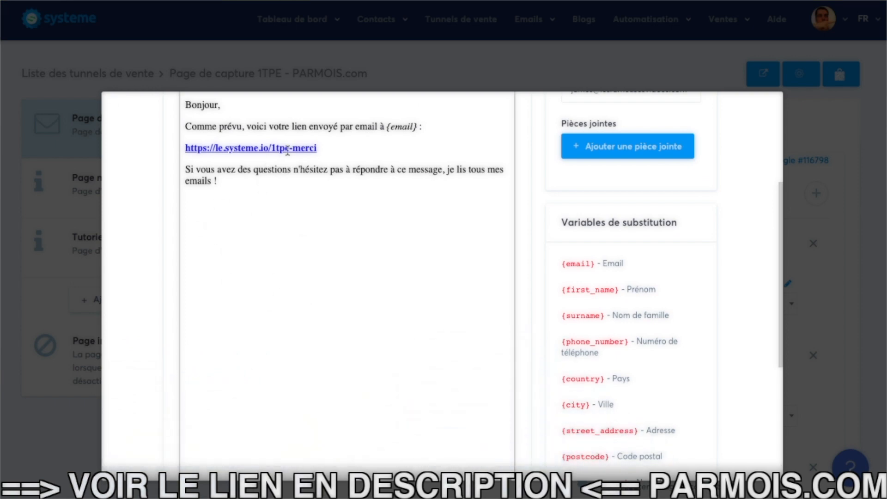
{"action": "scroll", "coordinate": [285, 147], "scroll_direction": "down", "scroll_amount": 9}
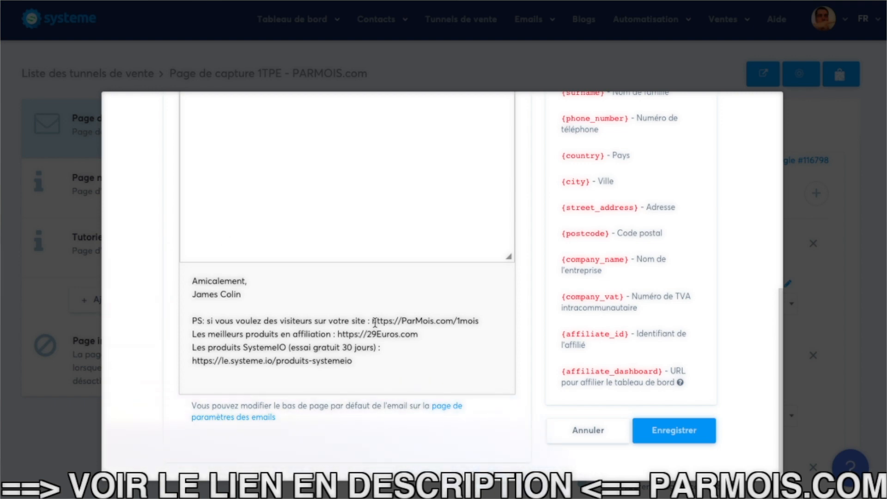
{"action": "left_click_drag", "start_coordinate": [374, 320], "coordinate": [454, 316]}
{"action": "left_click", "coordinate": [464, 321]}
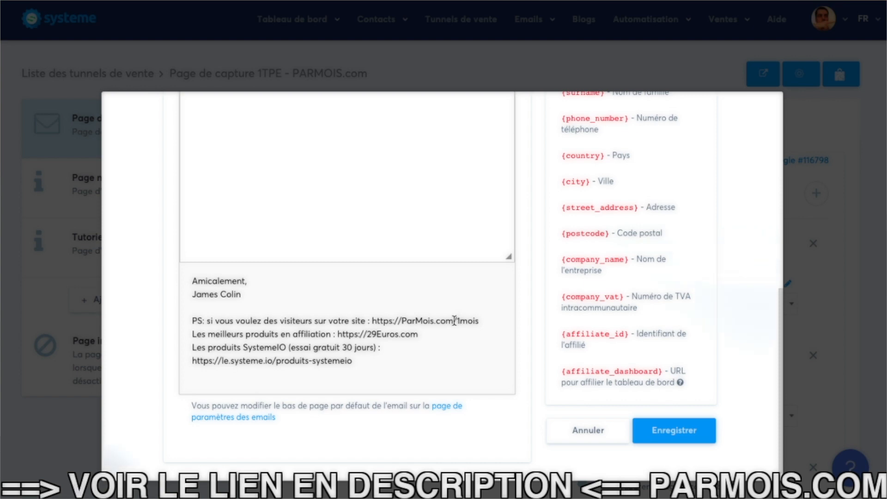
{"action": "scroll", "coordinate": [410, 313], "scroll_direction": "up", "scroll_amount": 10}
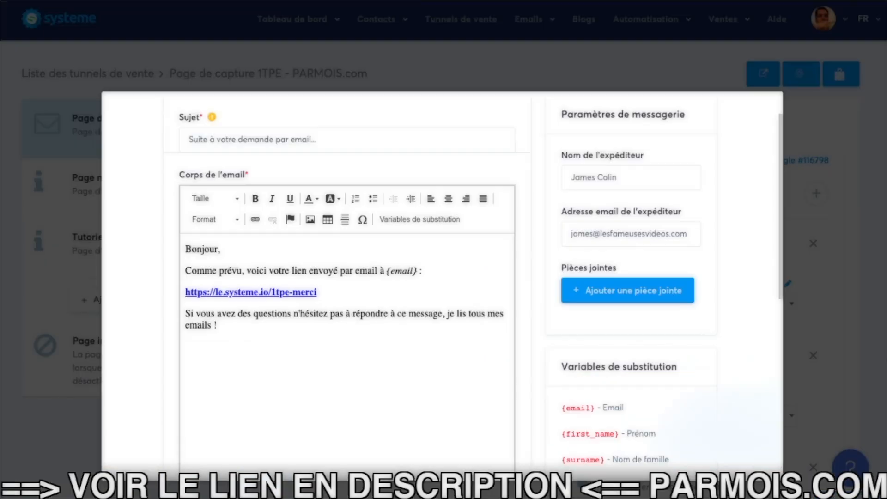
{"action": "left_click", "coordinate": [597, 84]}
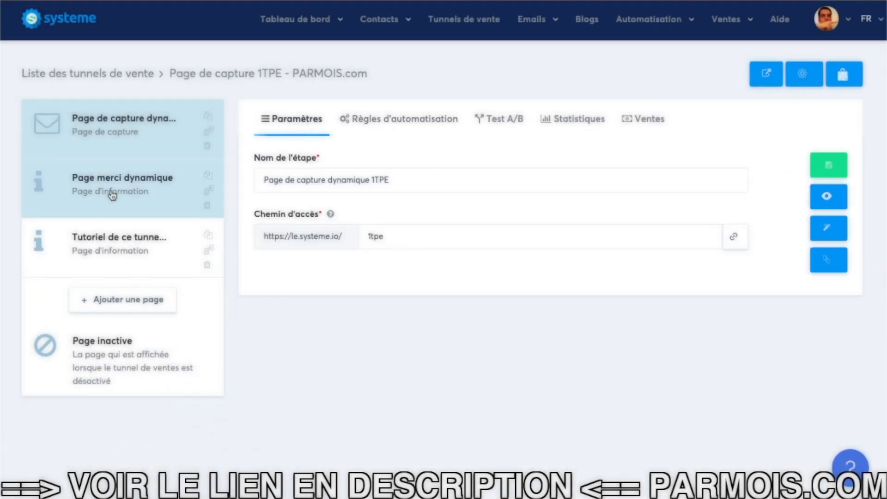
Step: Open the header tracking code of the "Page merci dynamique" step in the page editor
{"action": "left_click", "coordinate": [121, 193]}
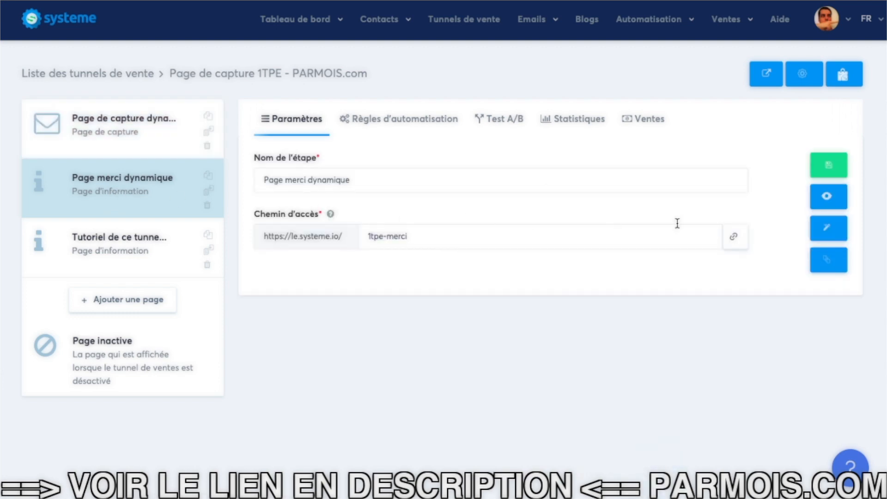
{"action": "left_click", "coordinate": [828, 229]}
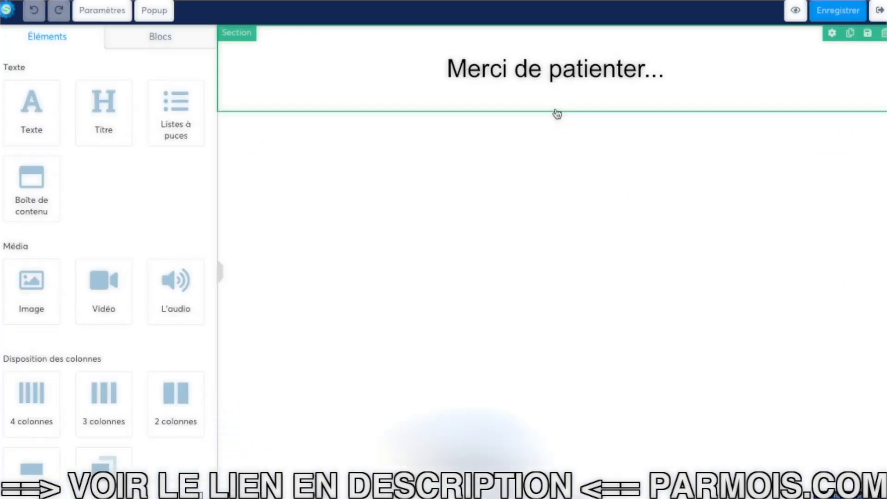
{"action": "left_click", "coordinate": [102, 11]}
{"action": "scroll", "coordinate": [125, 203], "scroll_direction": "down", "scroll_amount": 5}
{"action": "scroll", "coordinate": [125, 203], "scroll_direction": "down", "scroll_amount": 10}
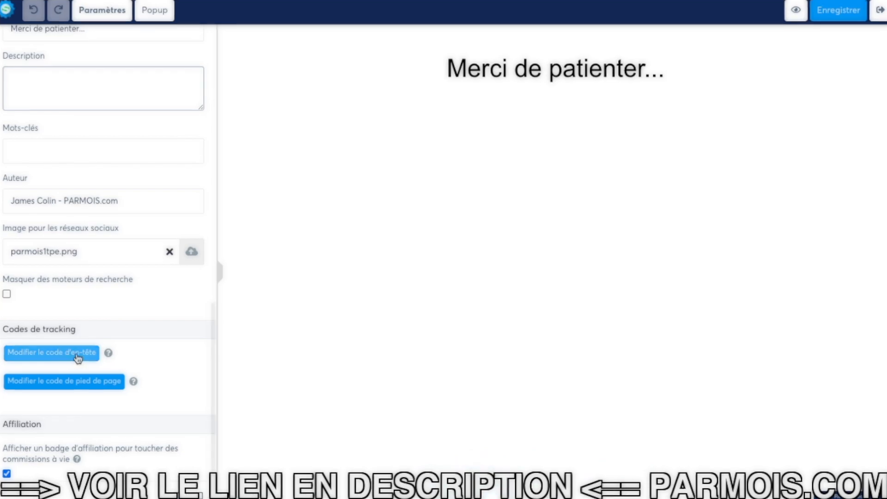
{"action": "left_click", "coordinate": [64, 351]}
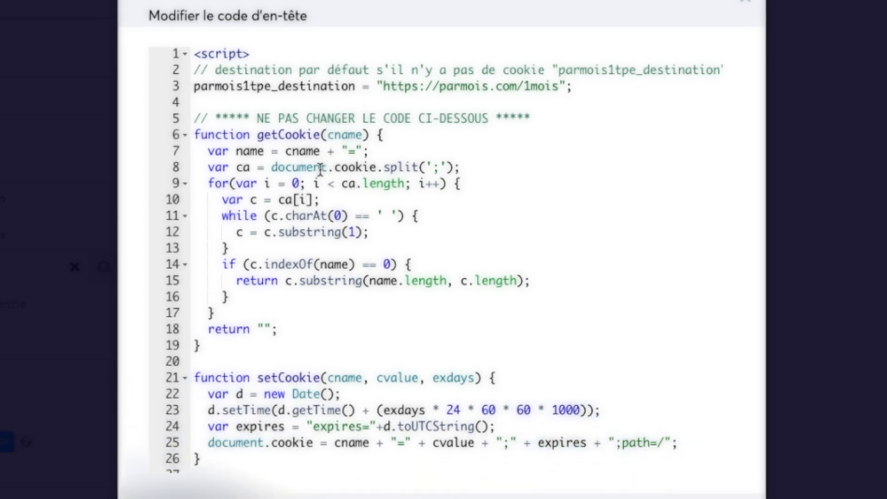
Step: Examine the thank-you page's header script, from the default destination to the cookie redirect logic, and exit the page editor without saving
{"action": "scroll", "coordinate": [280, 140], "scroll_direction": "down", "scroll_amount": 1}
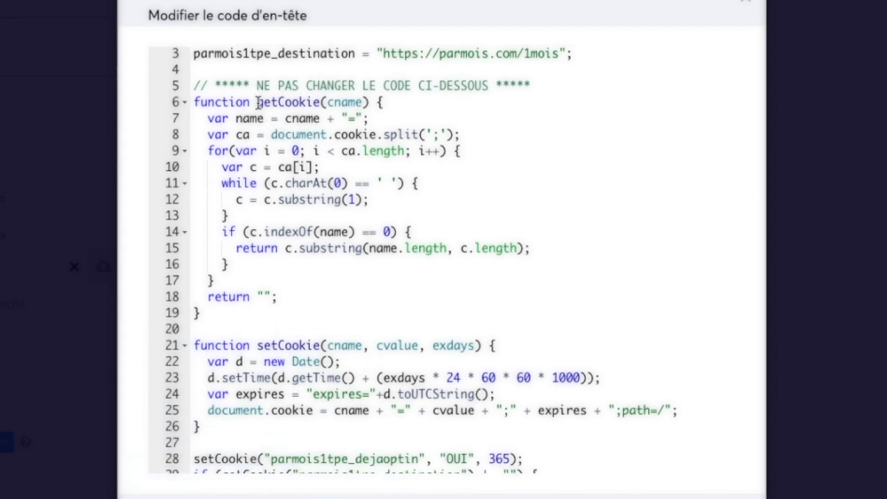
{"action": "scroll", "coordinate": [238, 102], "scroll_direction": "down", "scroll_amount": 1}
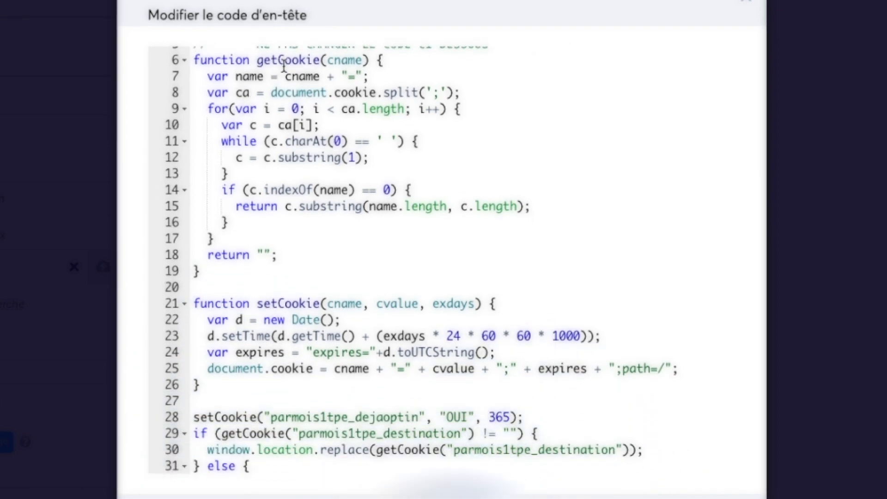
{"action": "scroll", "coordinate": [265, 192], "scroll_direction": "down", "scroll_amount": 2}
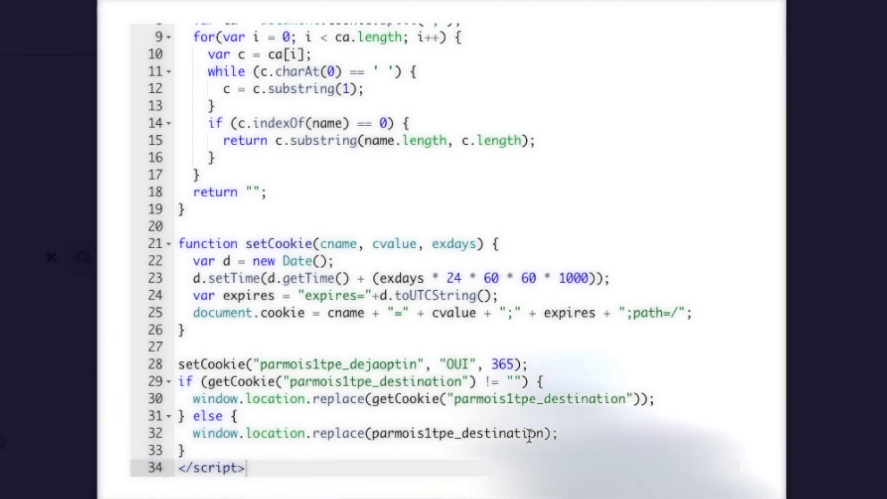
{"action": "scroll", "coordinate": [462, 380], "scroll_direction": "up", "scroll_amount": 1}
{"action": "scroll", "coordinate": [462, 380], "scroll_direction": "up", "scroll_amount": 2}
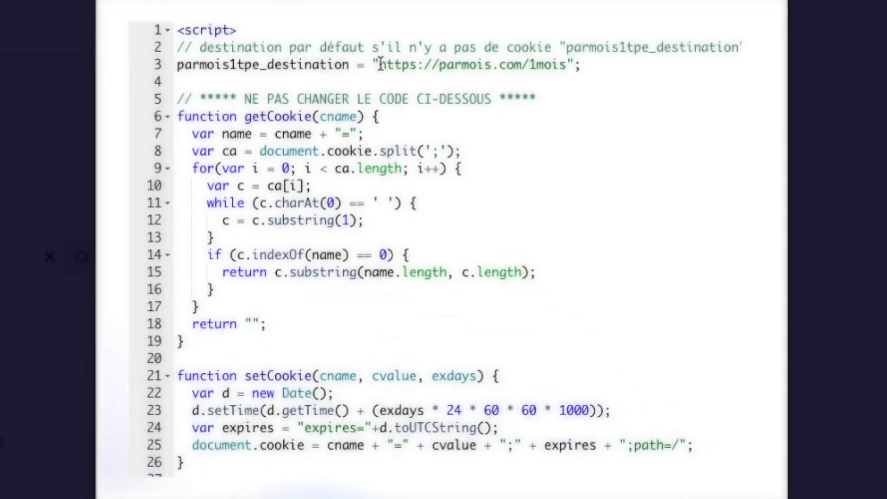
{"action": "scroll", "coordinate": [451, 83], "scroll_direction": "down", "scroll_amount": 3}
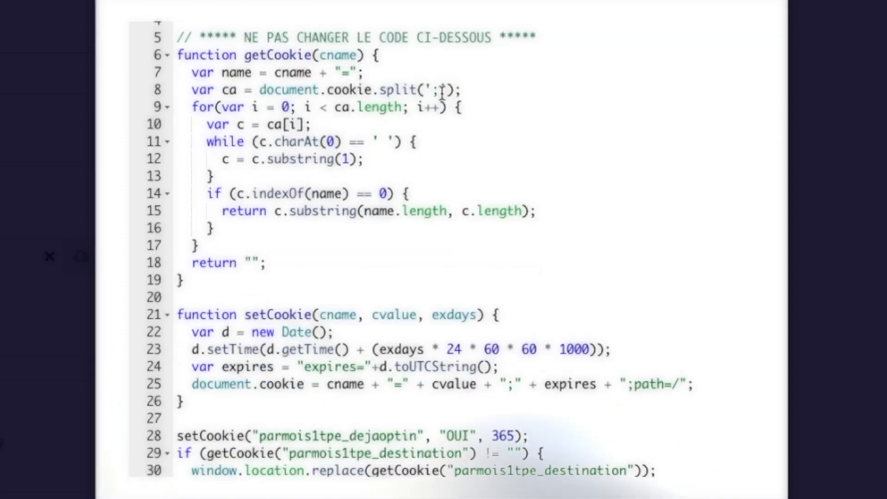
{"action": "scroll", "coordinate": [428, 153], "scroll_direction": "up", "scroll_amount": 3}
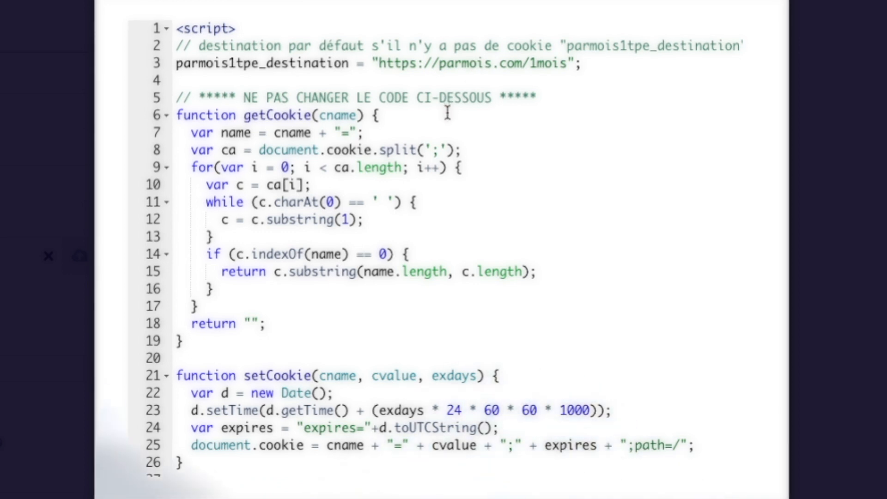
{"action": "scroll", "coordinate": [447, 113], "scroll_direction": "down", "scroll_amount": 3}
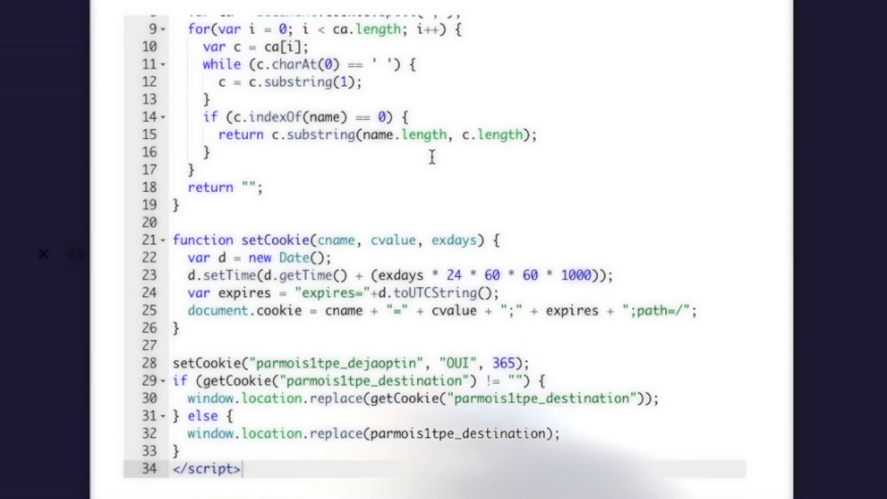
{"action": "scroll", "coordinate": [468, 200], "scroll_direction": "up", "scroll_amount": 4}
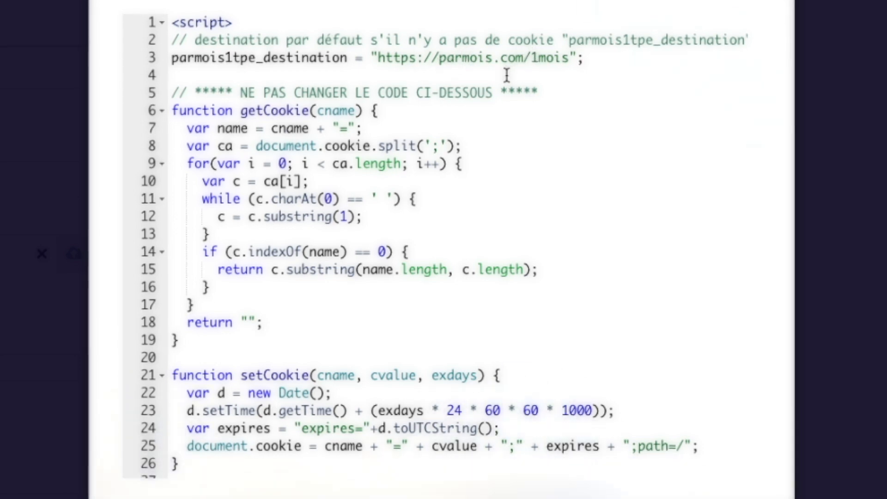
{"action": "scroll", "coordinate": [507, 75], "scroll_direction": "down", "scroll_amount": 4}
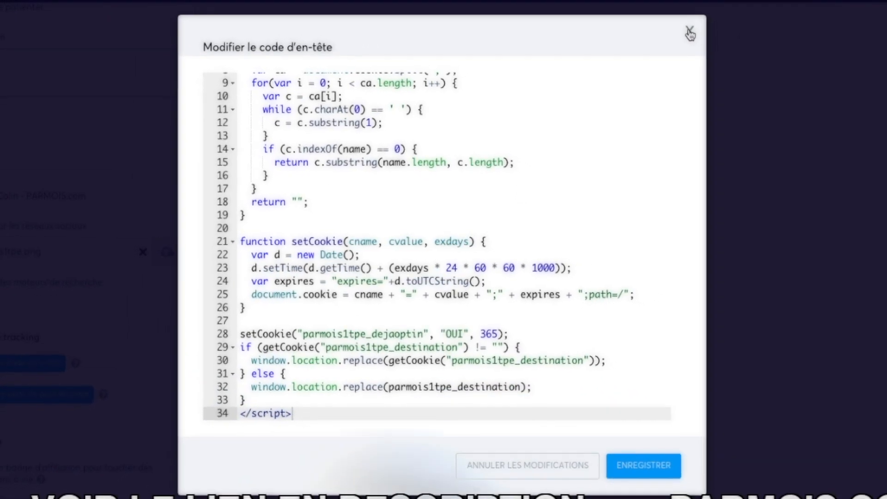
{"action": "left_click", "coordinate": [696, 28]}
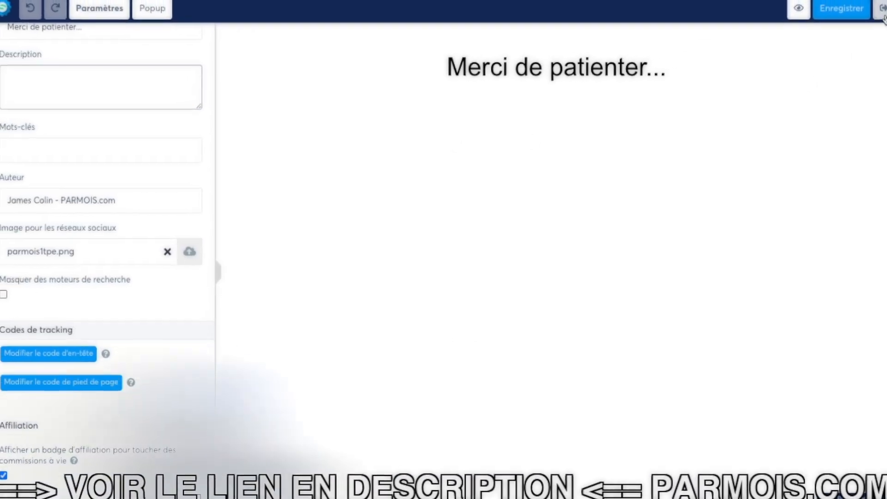
{"action": "left_click", "coordinate": [883, 8]}
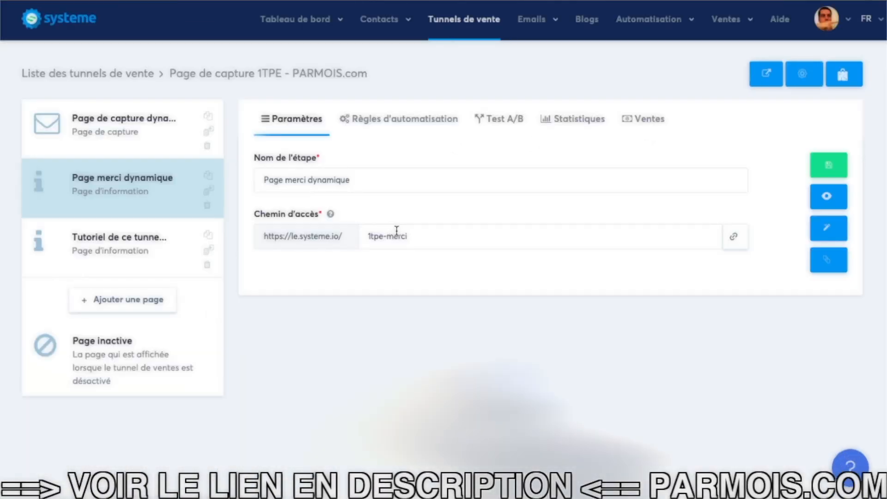
Step: Open the header tracking code of the "Page de capture dynamique 1TPE" step in the page editor
{"action": "left_click", "coordinate": [146, 146]}
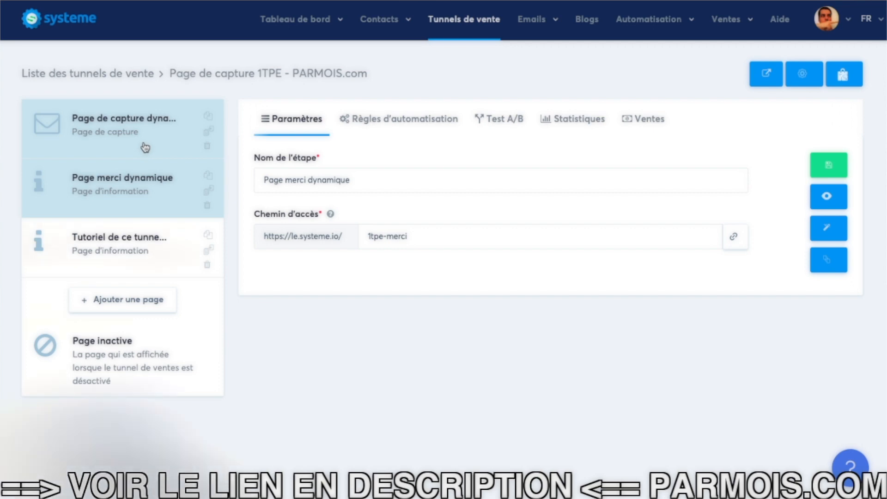
{"action": "left_click", "coordinate": [828, 230]}
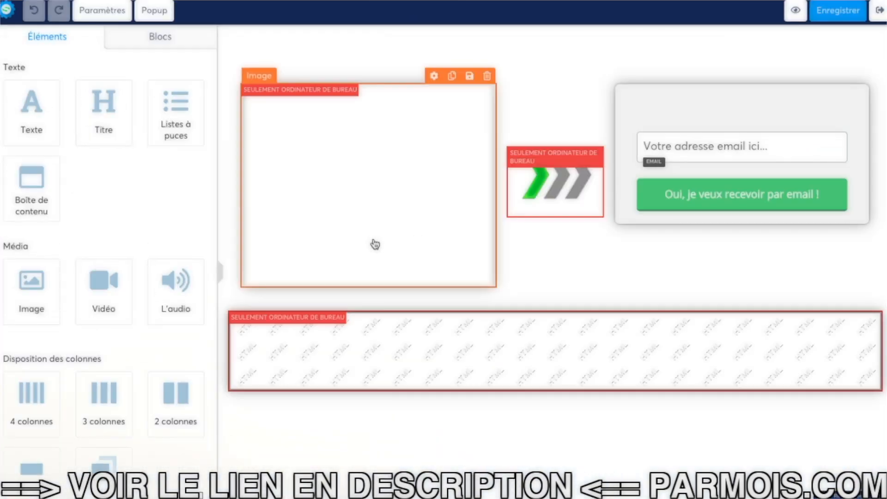
{"action": "left_click", "coordinate": [110, 12]}
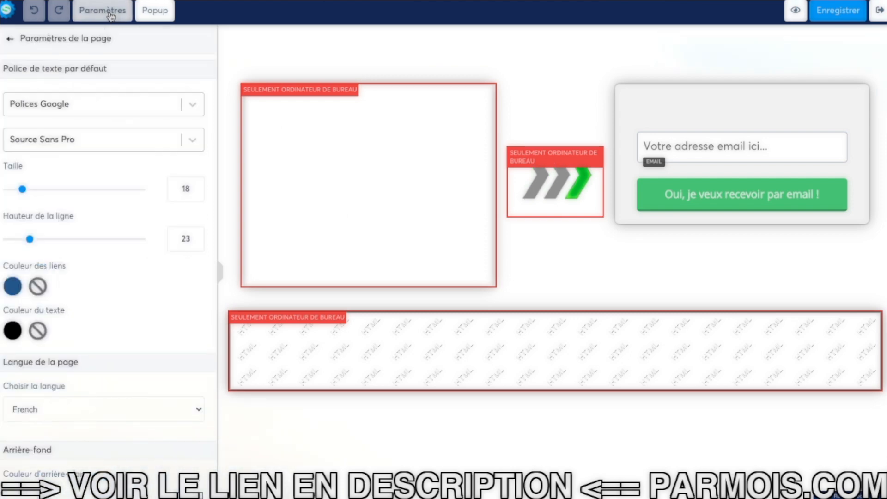
{"action": "scroll", "coordinate": [133, 283], "scroll_direction": "down", "scroll_amount": 15}
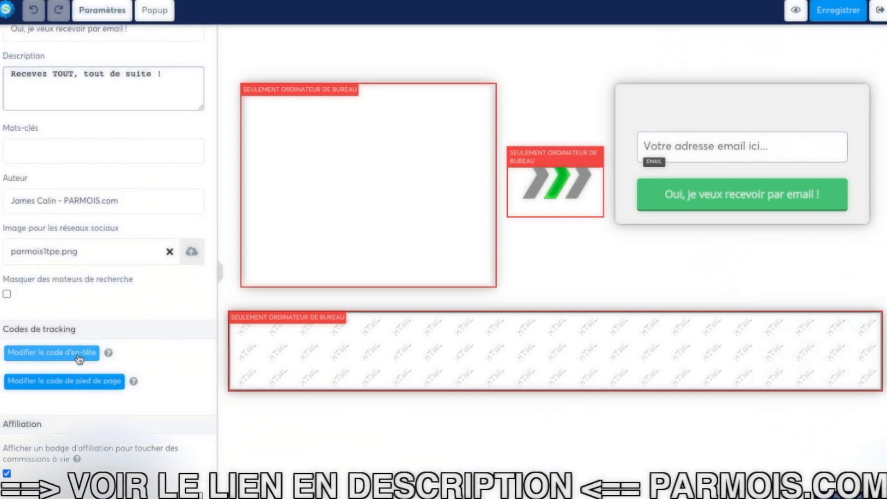
{"action": "left_click", "coordinate": [76, 355]}
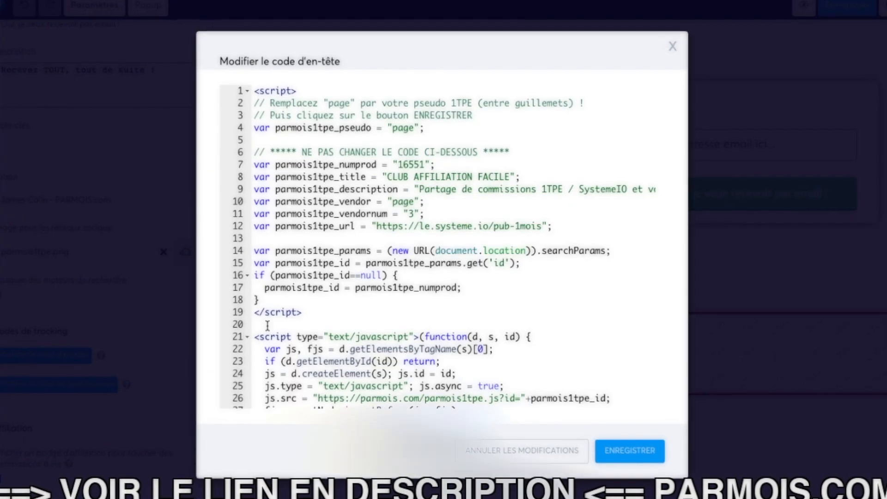
Step: Examine the capture page's header script, covering the 1TPE pseudo, the default product variables and the fallback for a missing URL id
{"action": "scroll", "coordinate": [352, 263], "scroll_direction": "down", "scroll_amount": 2}
{"action": "scroll", "coordinate": [352, 264], "scroll_direction": "up", "scroll_amount": 2}
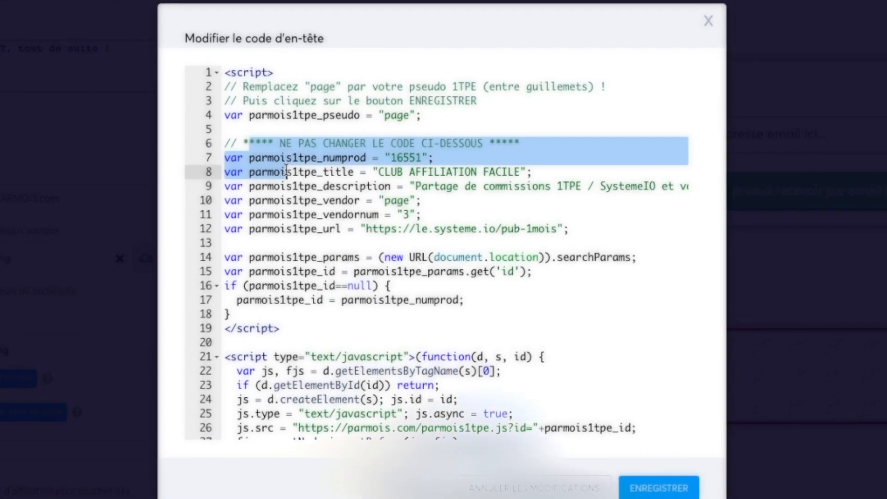
{"action": "left_click", "coordinate": [343, 114]}
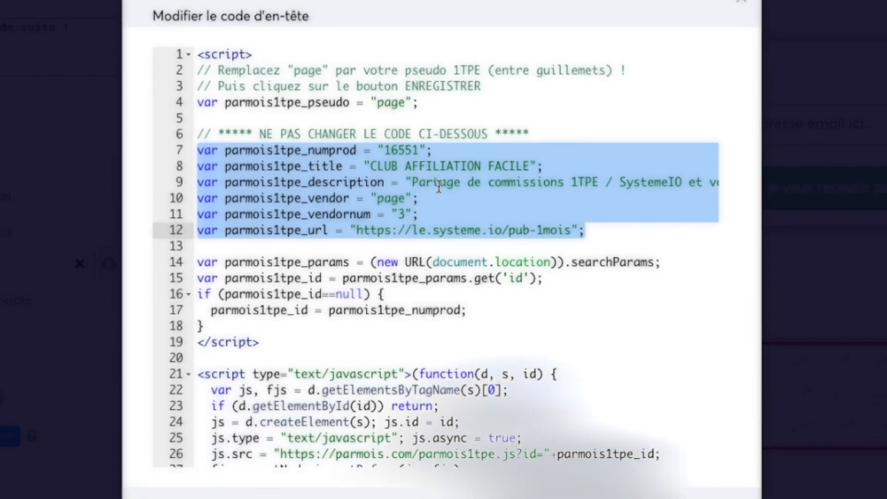
{"action": "left_click", "coordinate": [596, 232]}
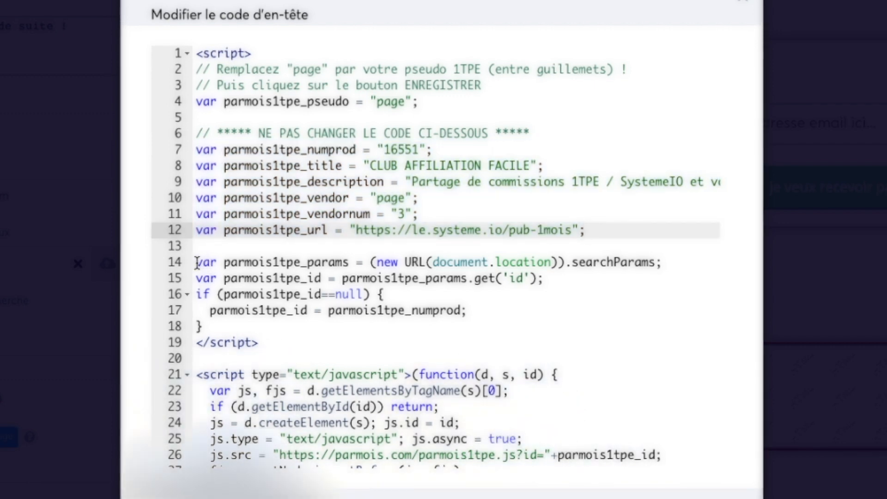
{"action": "left_click_drag", "start_coordinate": [198, 262], "coordinate": [316, 319]}
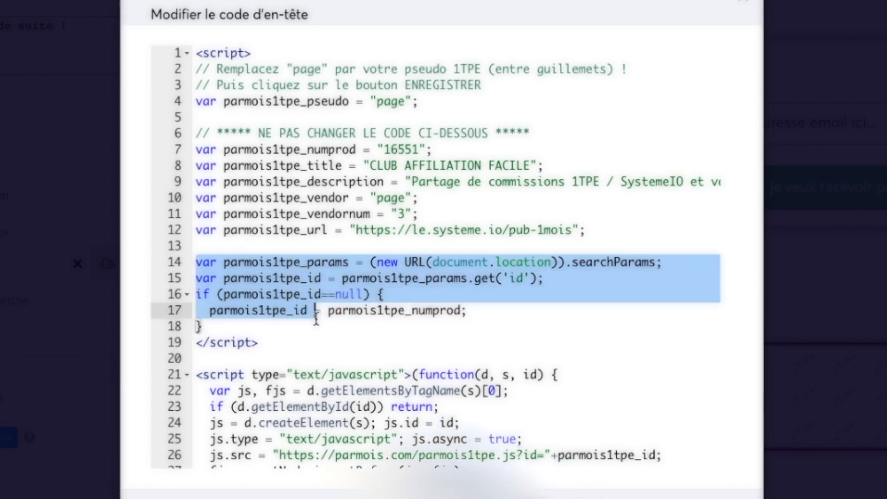
{"action": "left_click", "coordinate": [405, 327]}
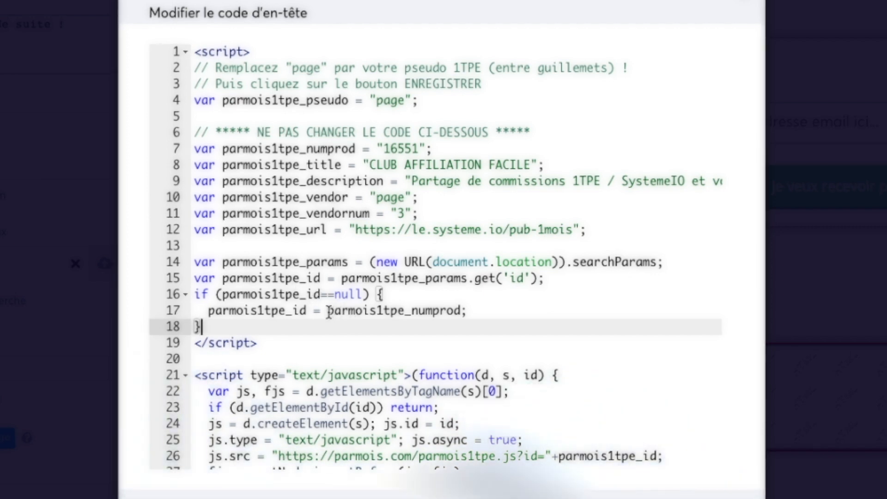
{"action": "left_click_drag", "start_coordinate": [328, 311], "coordinate": [458, 312]}
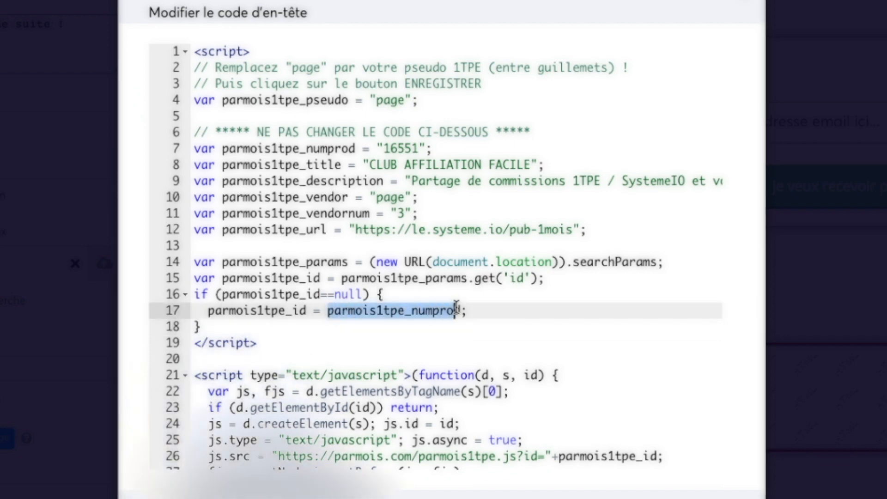
{"action": "left_click", "coordinate": [406, 148]}
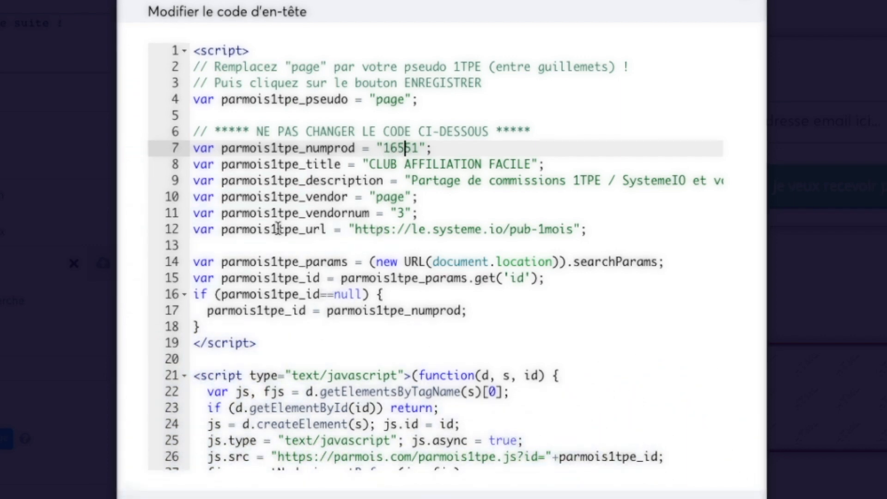
Step: Examine the parmois1tpe.js loader script and the button and image hover styles, and open the page's footer tracking code
{"action": "scroll", "coordinate": [346, 291], "scroll_direction": "down", "scroll_amount": 3}
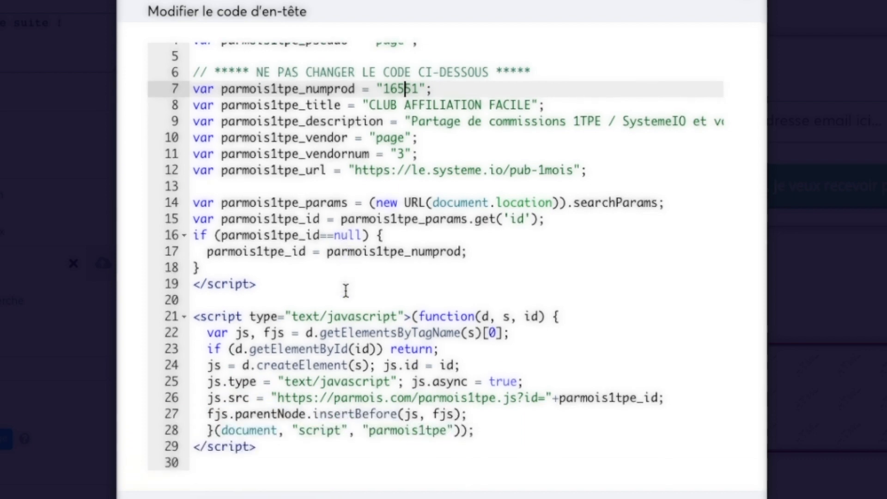
{"action": "scroll", "coordinate": [345, 292], "scroll_direction": "down", "scroll_amount": 5}
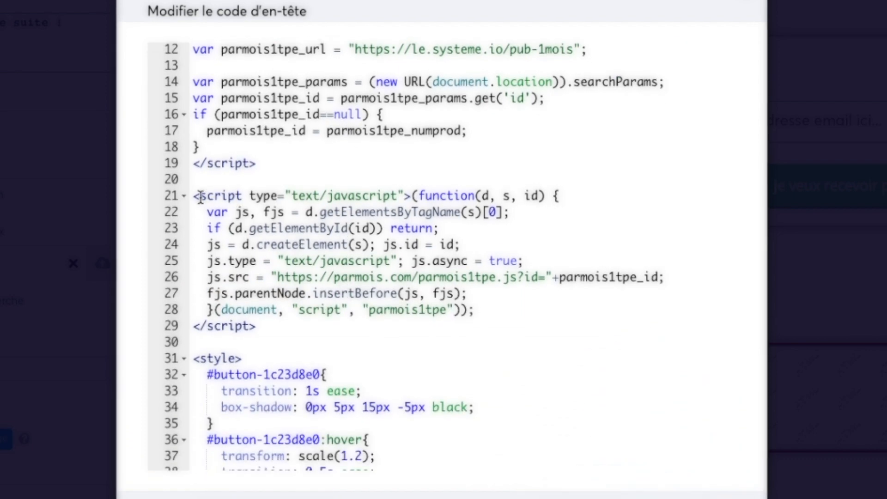
{"action": "left_click_drag", "start_coordinate": [193, 195], "coordinate": [287, 325]}
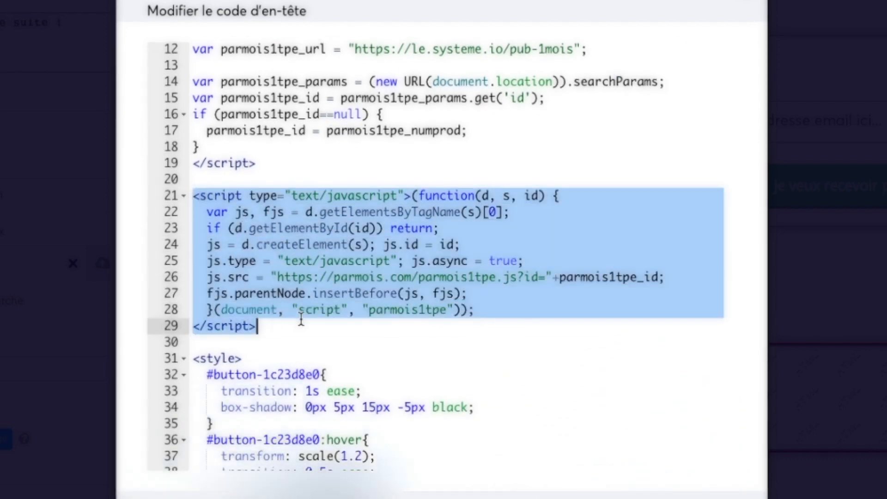
{"action": "left_click", "coordinate": [306, 319]}
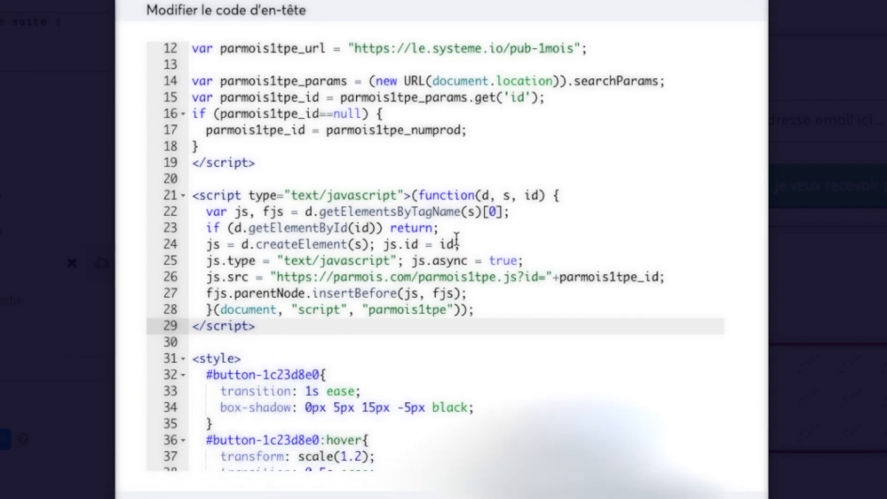
{"action": "left_click_drag", "start_coordinate": [559, 278], "coordinate": [658, 278]}
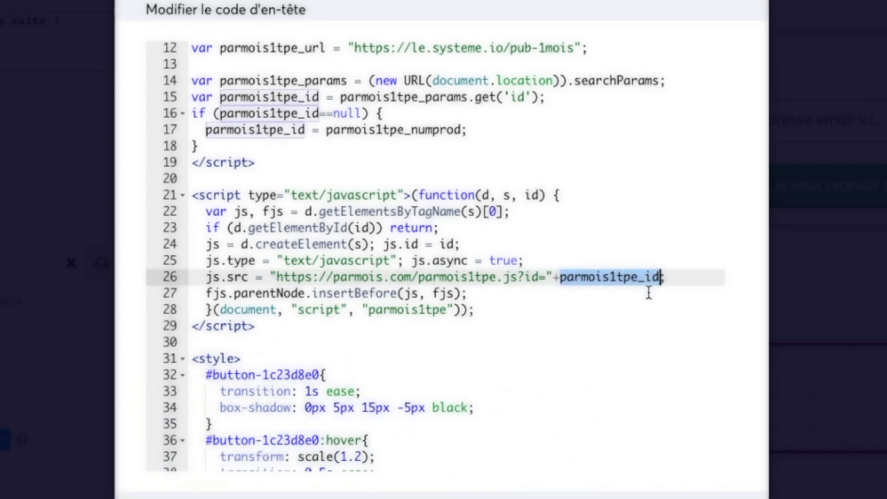
{"action": "left_click", "coordinate": [547, 277]}
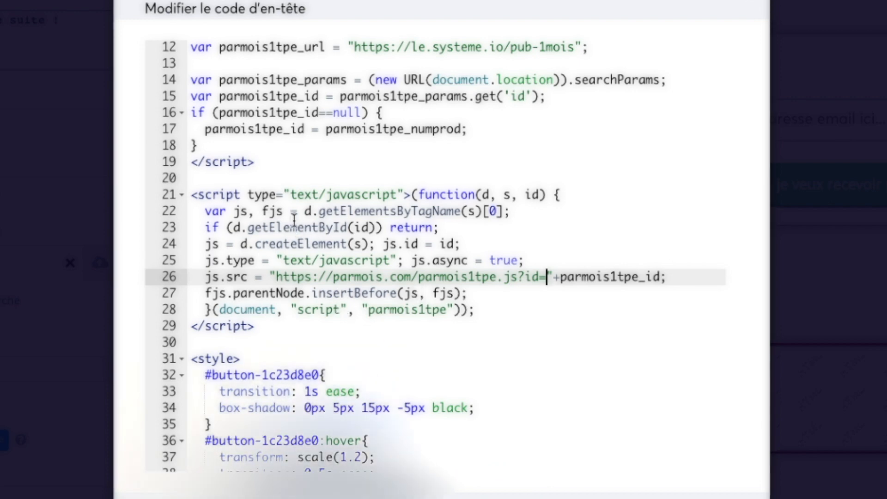
{"action": "left_click", "coordinate": [335, 331]}
{"action": "scroll", "coordinate": [327, 333], "scroll_direction": "down", "scroll_amount": 6}
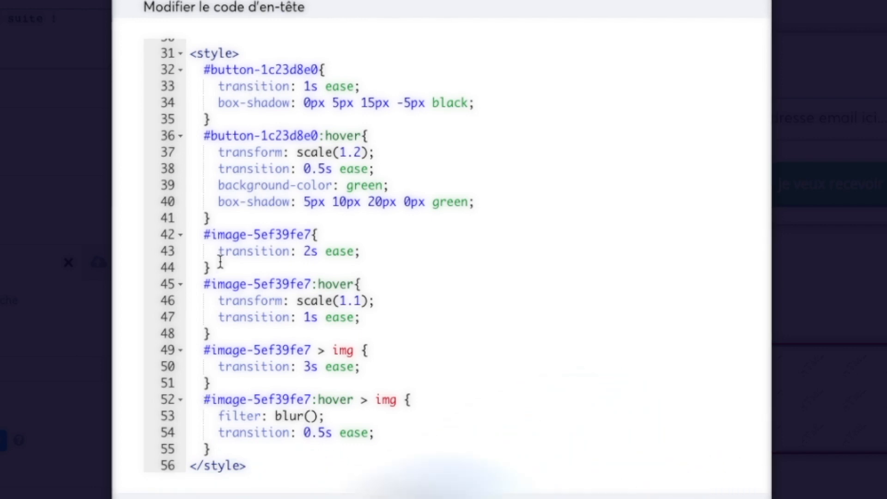
{"action": "scroll", "coordinate": [275, 167], "scroll_direction": "up", "scroll_amount": 2}
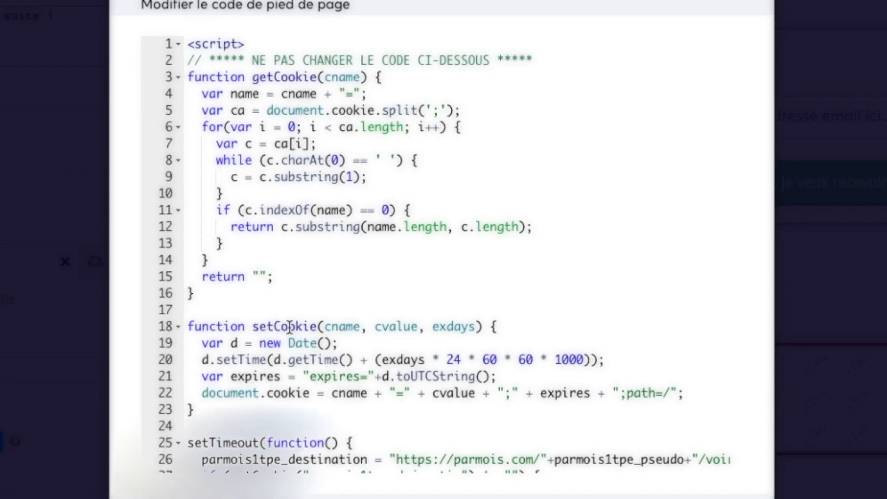
Step: Examine the footer script's cookie functions and its two delayed setTimeout blocks, set to 2000 and 10000
{"action": "scroll", "coordinate": [293, 329], "scroll_direction": "down", "scroll_amount": 3}
{"action": "scroll", "coordinate": [298, 233], "scroll_direction": "down", "scroll_amount": 2}
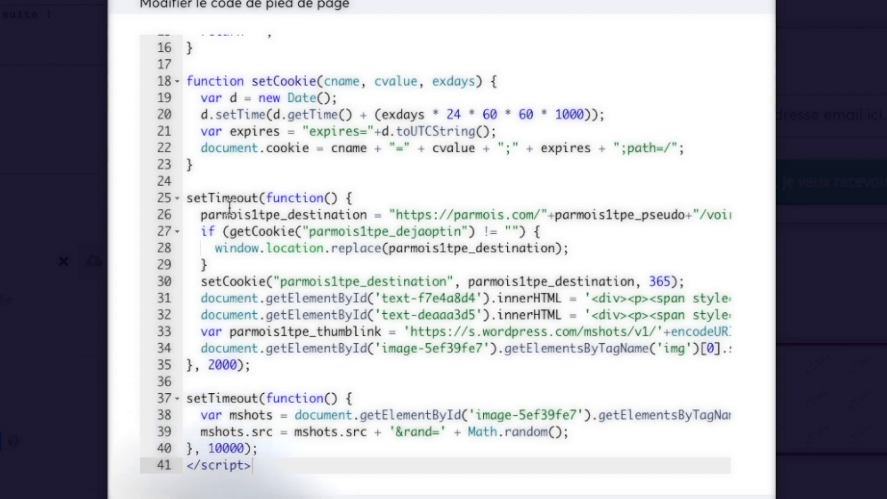
{"action": "left_click", "coordinate": [209, 364]}
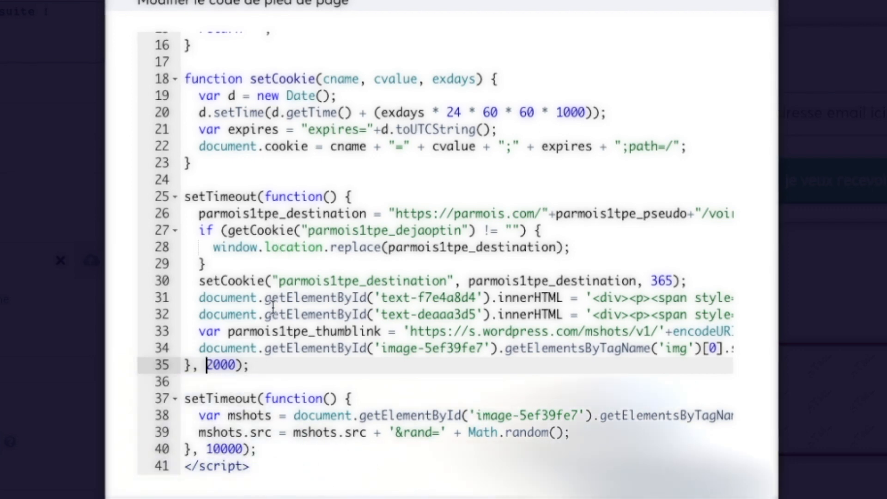
{"action": "left_click", "coordinate": [226, 415]}
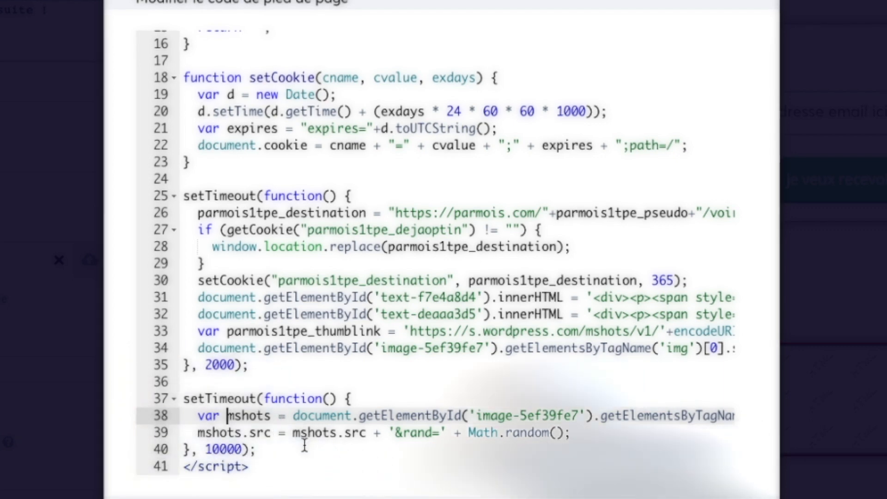
{"action": "left_click", "coordinate": [285, 447]}
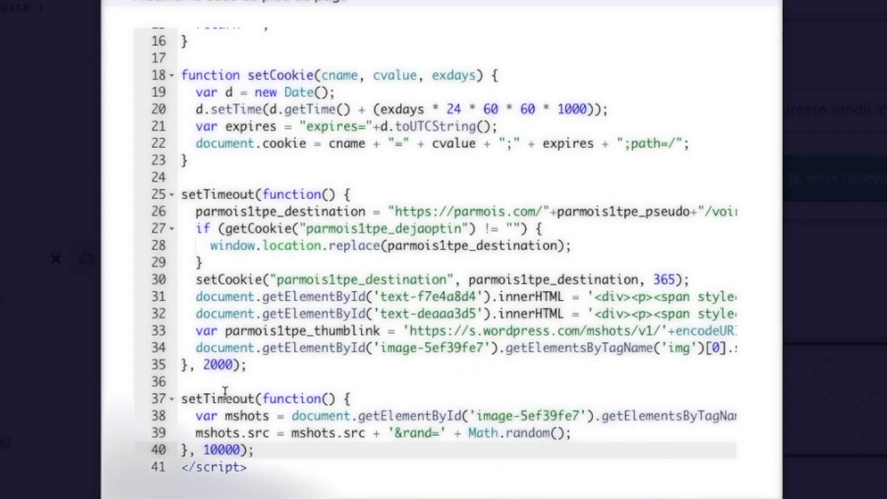
{"action": "left_click_drag", "start_coordinate": [219, 398], "coordinate": [261, 446]}
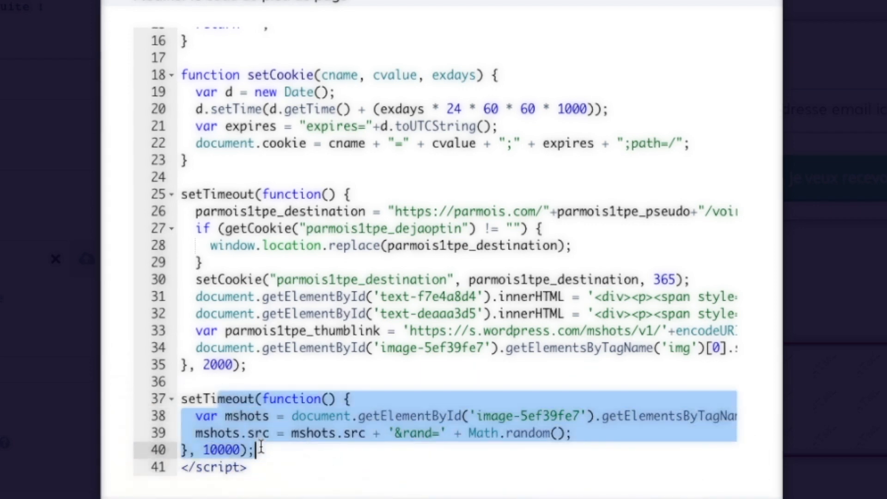
{"action": "left_click", "coordinate": [279, 449]}
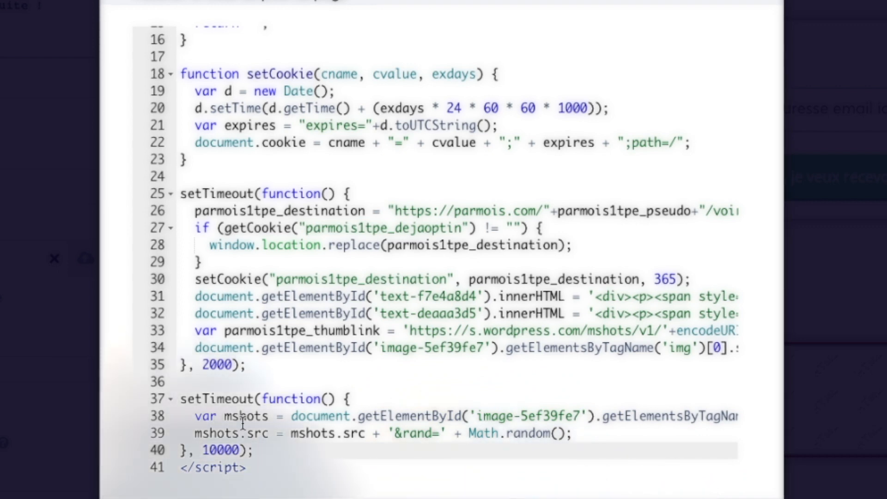
{"action": "left_click_drag", "start_coordinate": [202, 193], "coordinate": [262, 364]}
{"action": "left_click", "coordinate": [261, 364]}
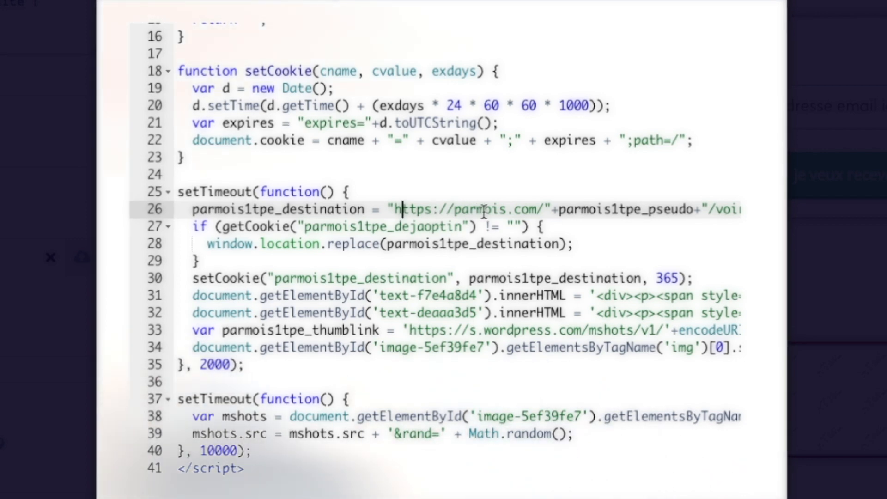
Step: Examine how the parmois1tpe_destination line builds its link from the parmois.com address, the pseudo, the vendor and the vendor number
{"action": "left_click", "coordinate": [547, 209]}
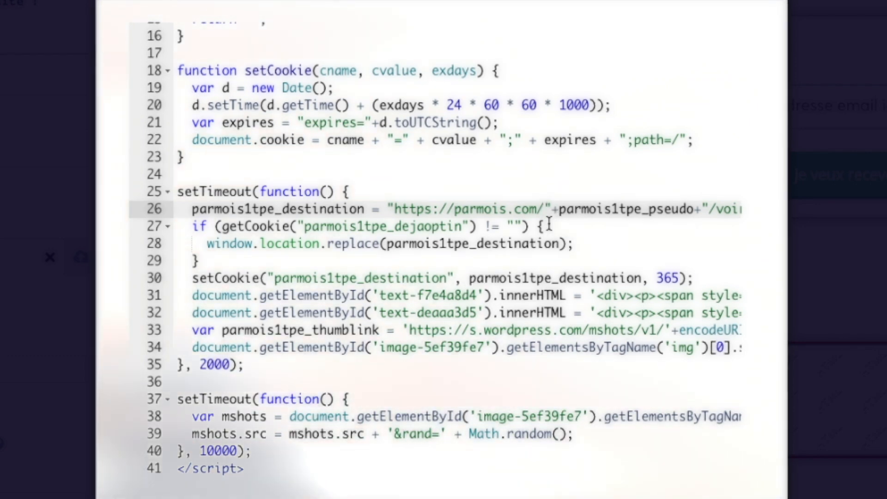
{"action": "left_click", "coordinate": [613, 210]}
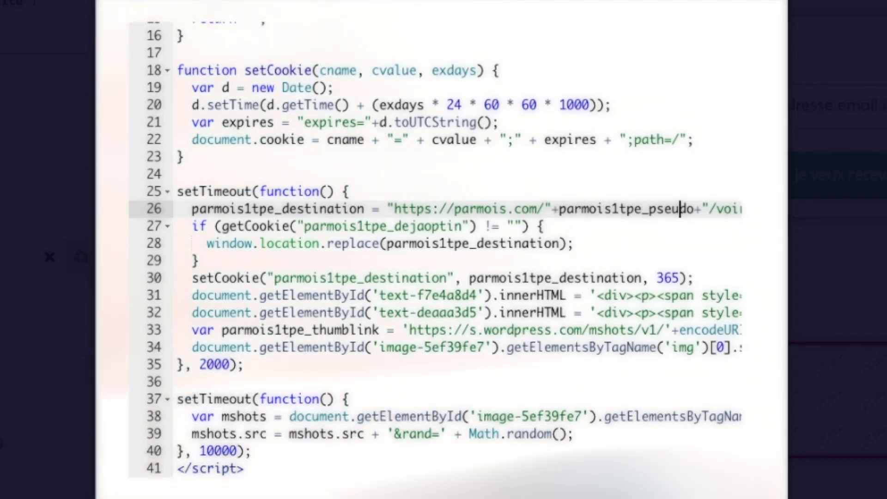
{"action": "left_click", "coordinate": [696, 209]}
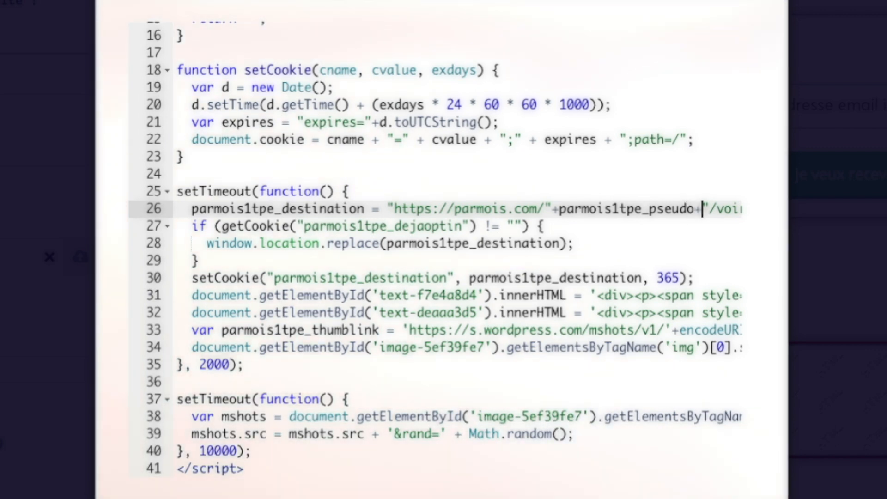
{"action": "scroll", "coordinate": [703, 209], "scroll_direction": "right", "scroll_amount": 5}
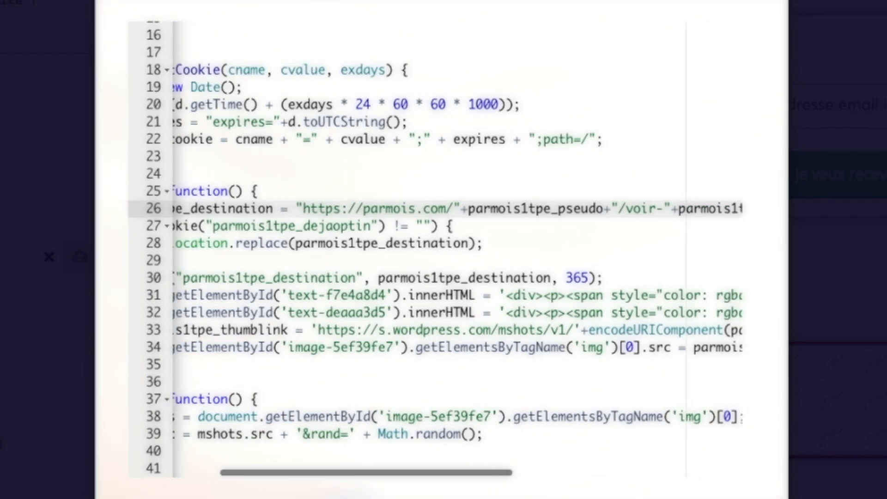
{"action": "scroll", "coordinate": [457, 249], "scroll_direction": "right", "scroll_amount": 5}
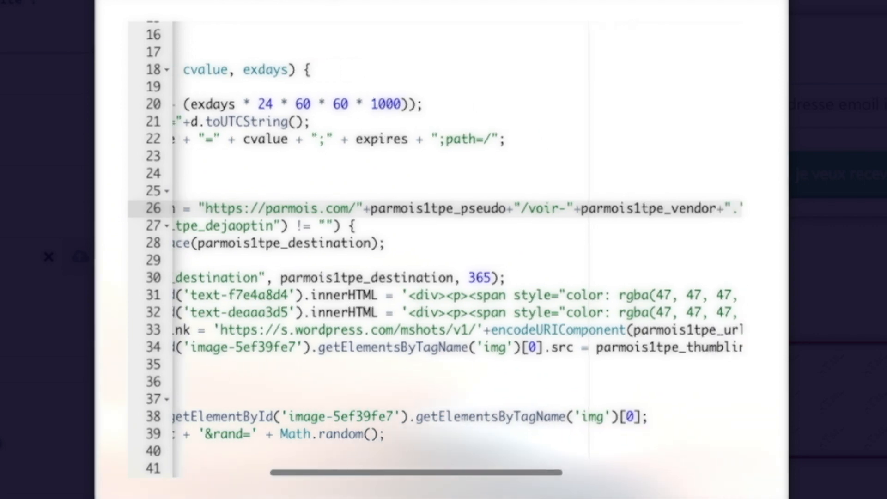
{"action": "scroll", "coordinate": [458, 249], "scroll_direction": "right", "scroll_amount": 2}
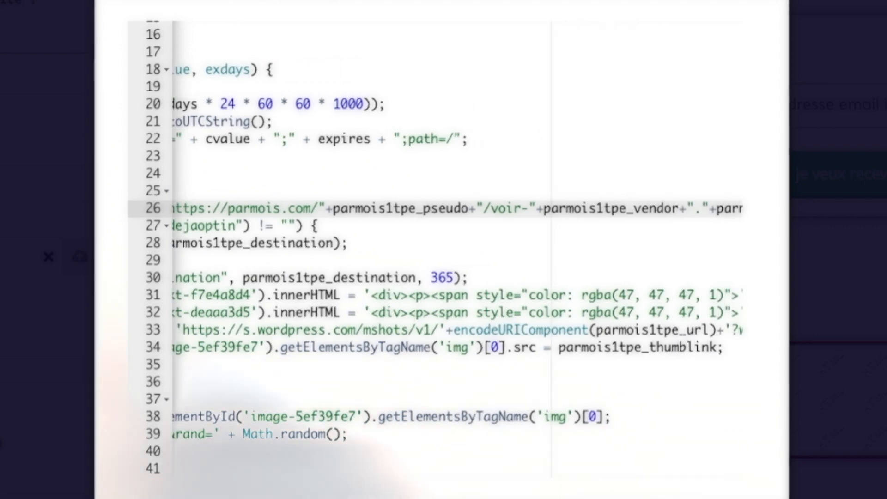
{"action": "scroll", "coordinate": [457, 249], "scroll_direction": "right", "scroll_amount": 5}
{"action": "scroll", "coordinate": [458, 250], "scroll_direction": "right", "scroll_amount": 2}
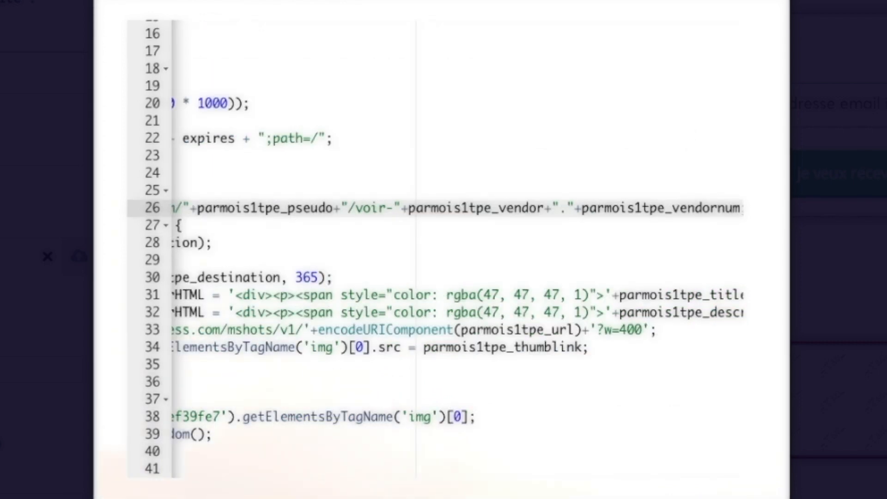
{"action": "left_click", "coordinate": [341, 207]}
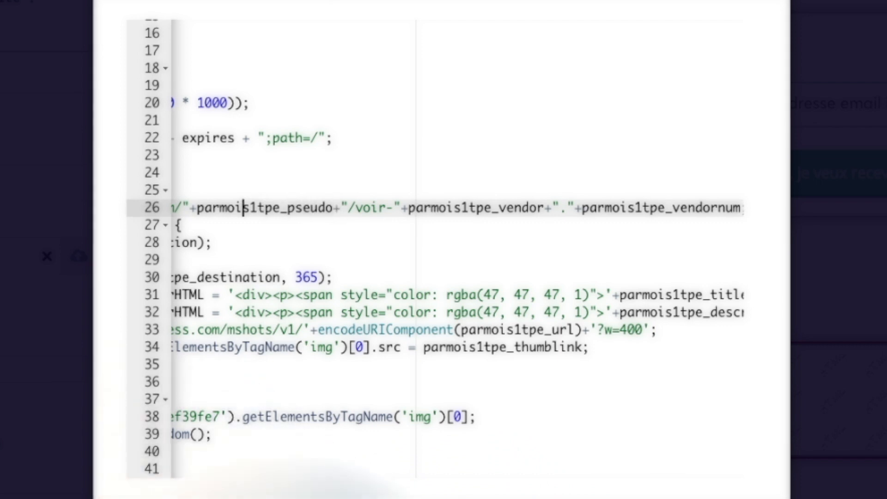
{"action": "scroll", "coordinate": [182, 207], "scroll_direction": "left", "scroll_amount": 5}
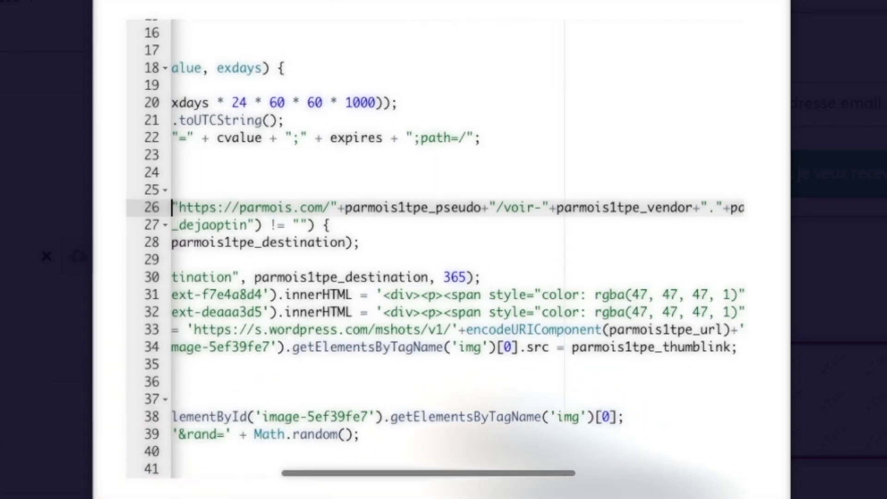
{"action": "scroll", "coordinate": [173, 208], "scroll_direction": "left", "scroll_amount": 5}
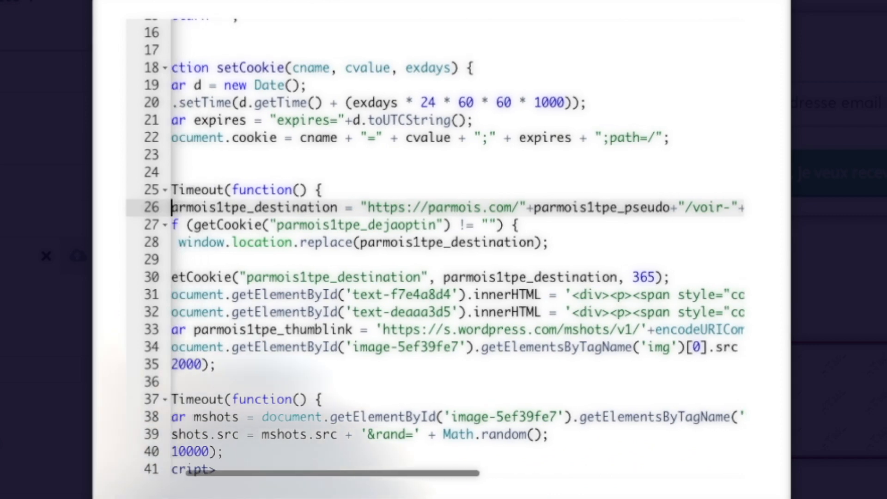
Step: Examine the footer script's parmois1tpe_dejaoptin cookie check and its window.location.replace redirect to parmois1tpe_destination
{"action": "left_click", "coordinate": [214, 225]}
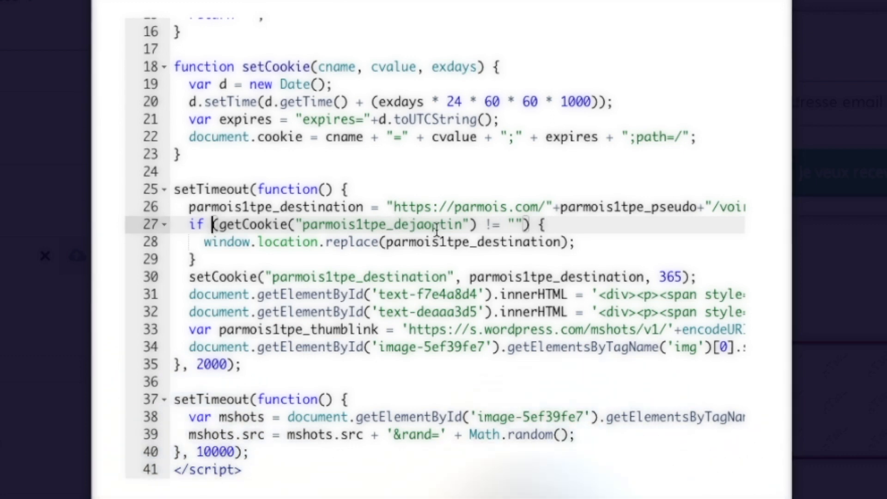
{"action": "scroll", "coordinate": [396, 223], "scroll_direction": "right", "scroll_amount": 1}
{"action": "left_click", "coordinate": [409, 225]}
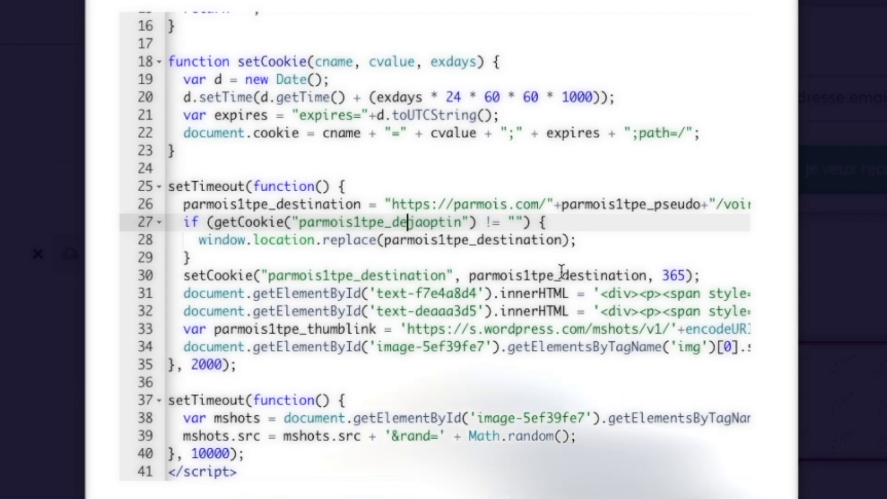
Step: Examine the two innerHTML text replacement lines and the parmois1tpe_thumblink line, and close the footer code without saving changes
{"action": "left_click_drag", "start_coordinate": [184, 293], "coordinate": [192, 312]}
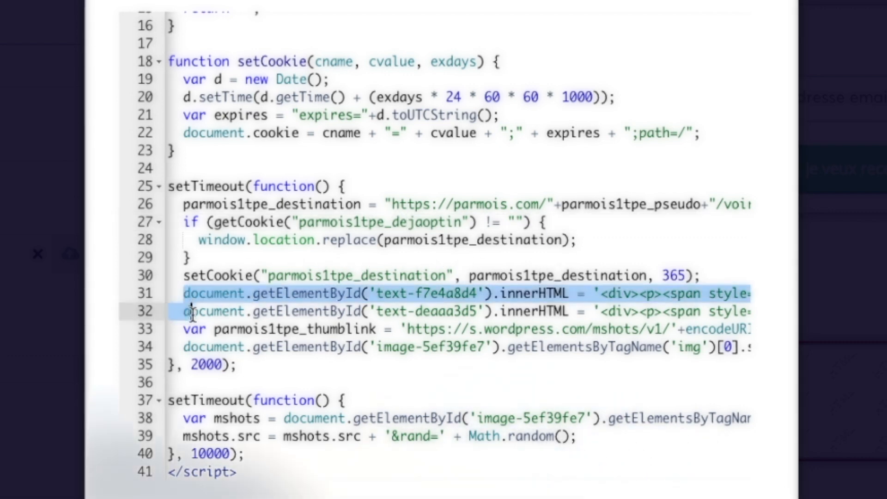
{"action": "left_click", "coordinate": [505, 292]}
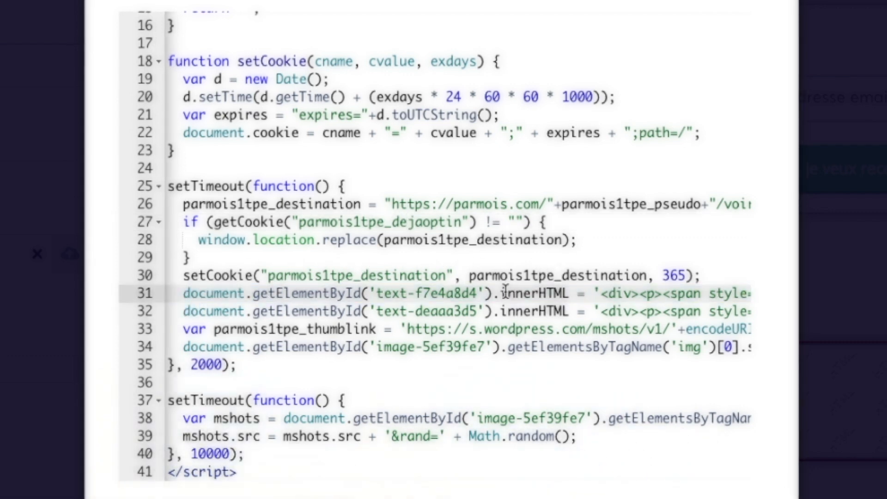
{"action": "left_click", "coordinate": [398, 312]}
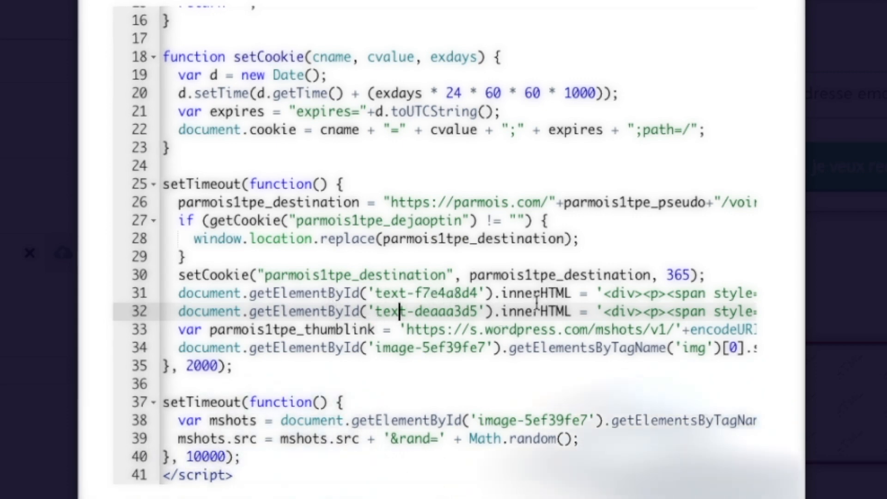
{"action": "left_click", "coordinate": [208, 330]}
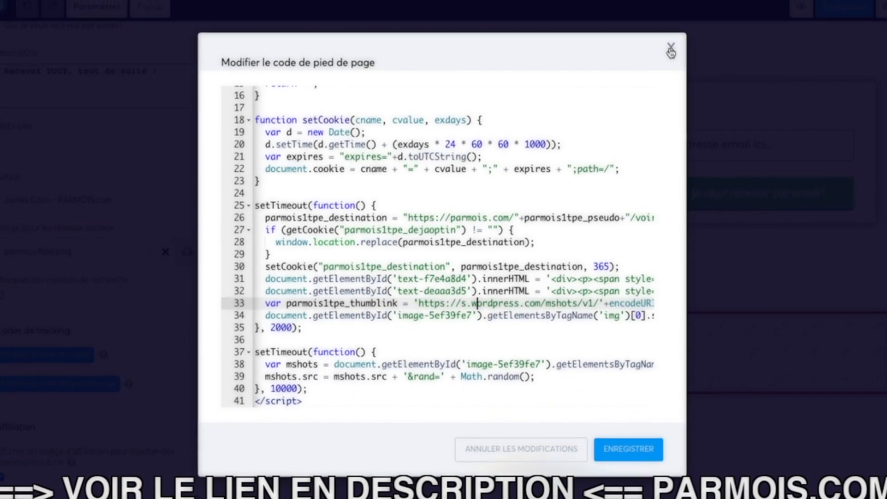
{"action": "left_click", "coordinate": [674, 47]}
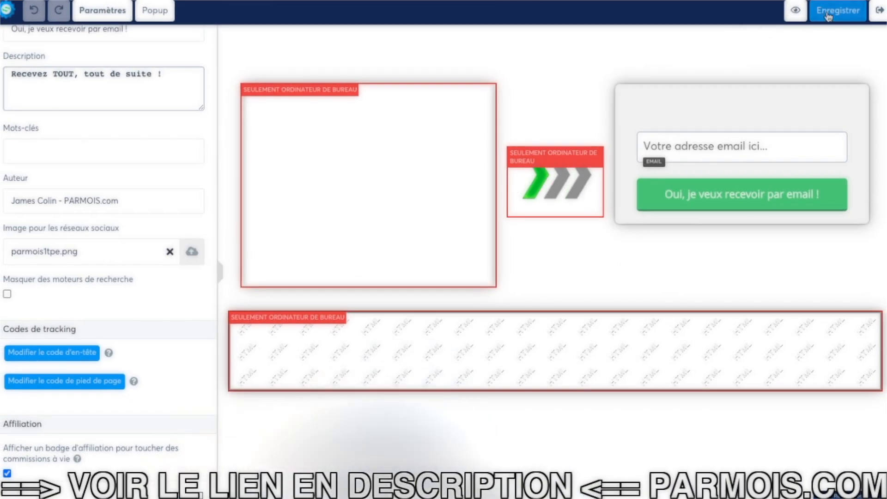
Step: Save the capture page, and leave the page editor to view the automation rules of the capture step
{"action": "left_click", "coordinate": [829, 17]}
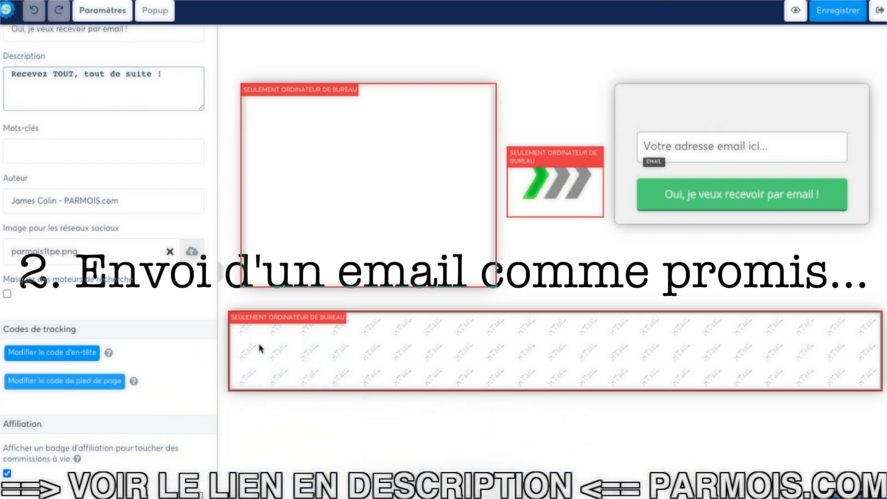
{"action": "left_click", "coordinate": [880, 10]}
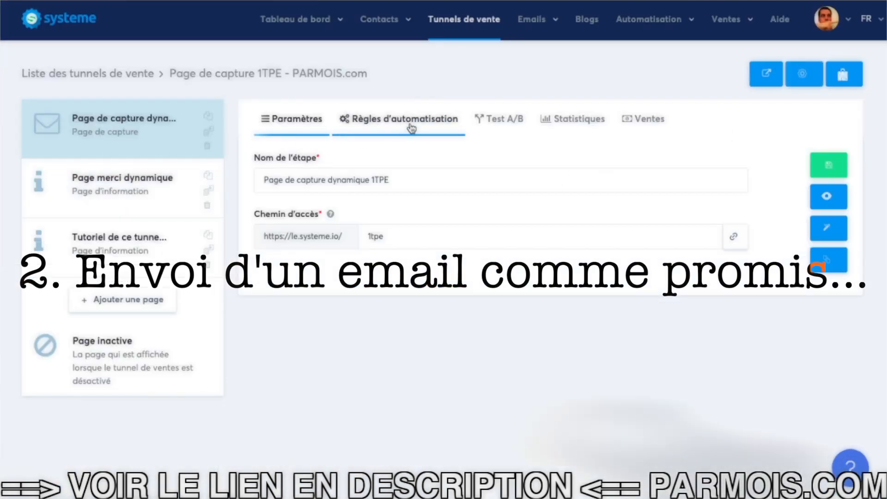
{"action": "left_click", "coordinate": [412, 127]}
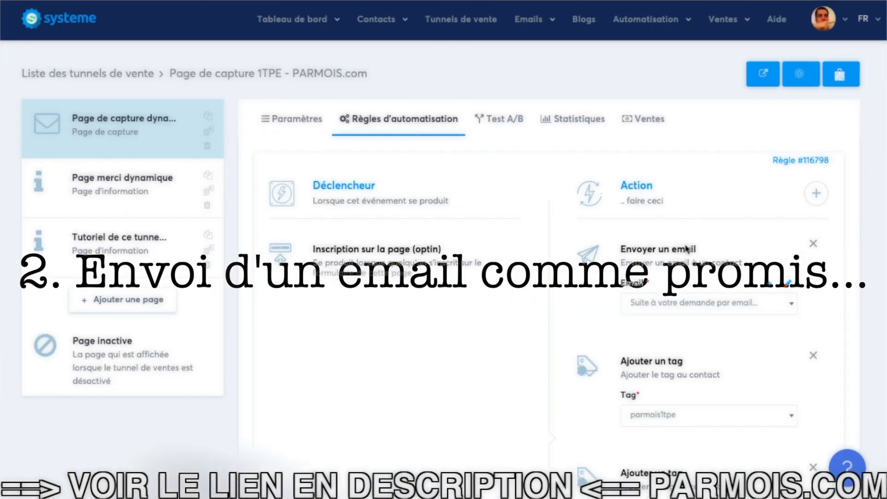